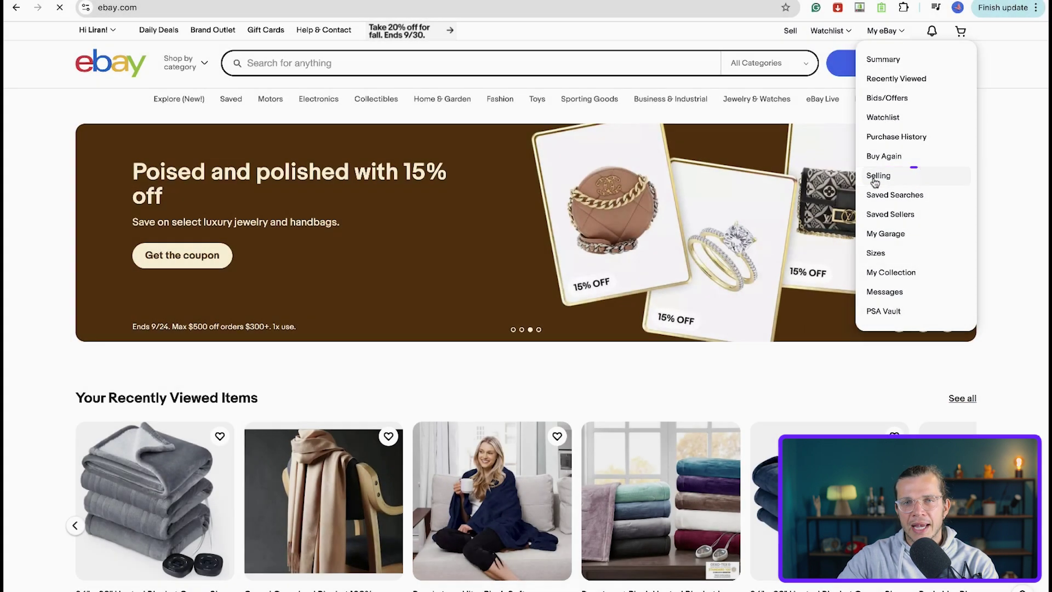
Open the Seller Hub overview and start creating a new listing.
{"action": "left_click", "coordinate": [802, 300]}
{"action": "scroll", "coordinate": [658, 237], "scroll_direction": "down", "scroll_amount": 10}
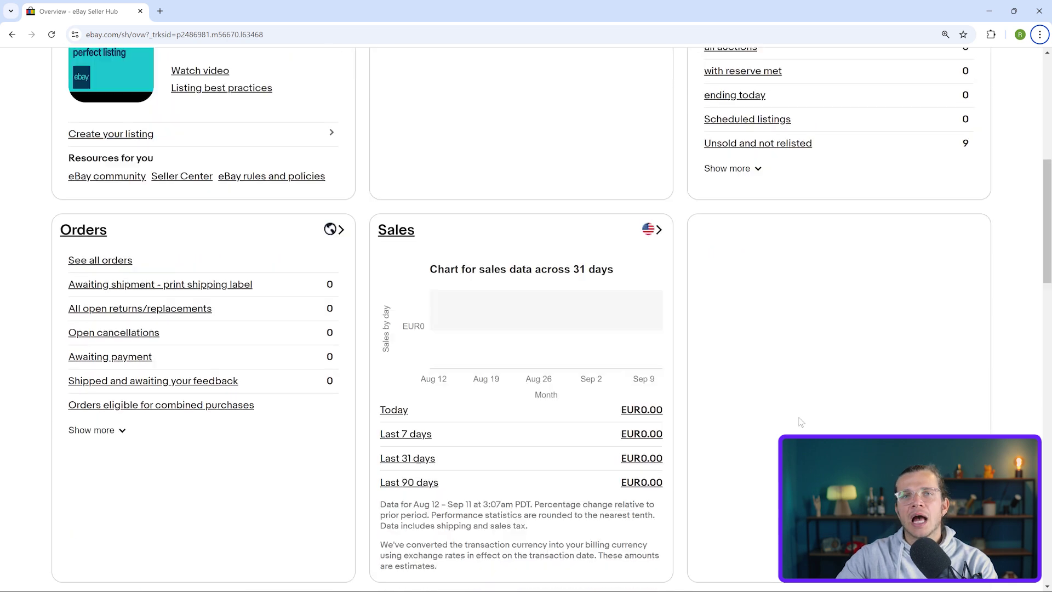
{"action": "scroll", "coordinate": [772, 344], "scroll_direction": "up", "scroll_amount": 10}
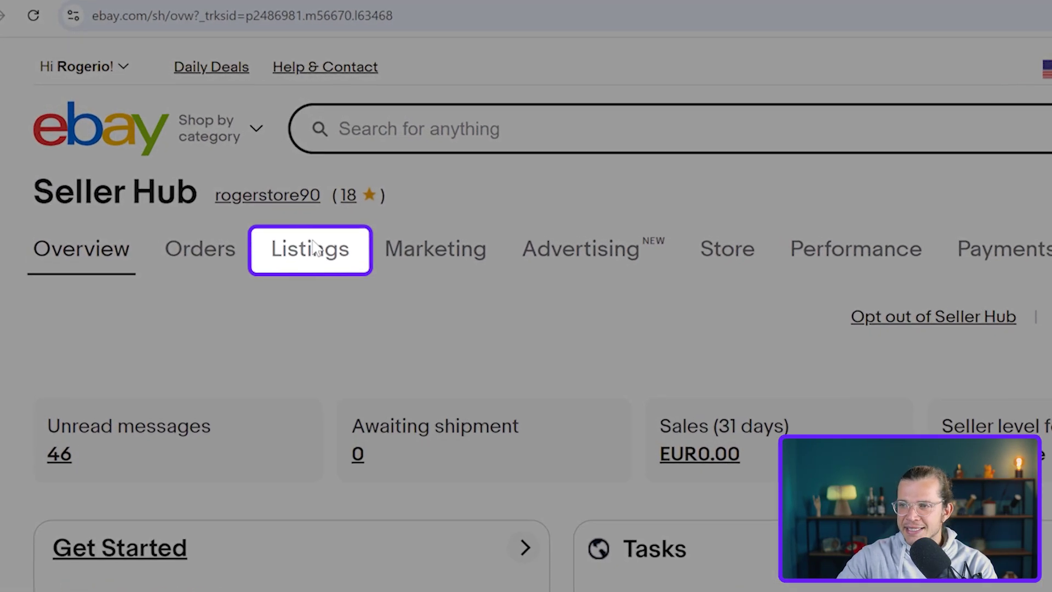
{"action": "mouse_move", "coordinate": [328, 247]}
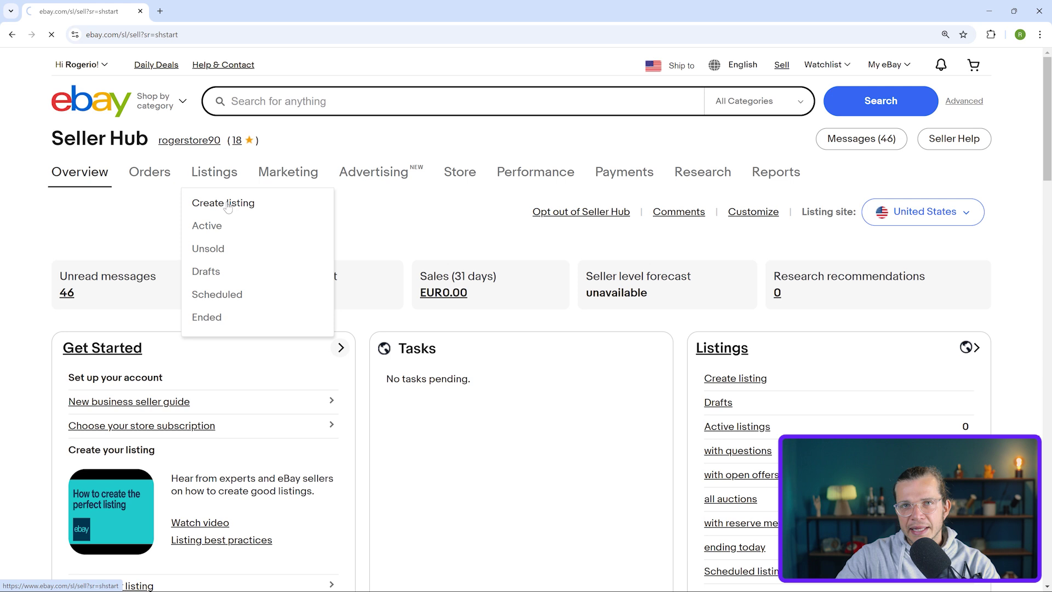
{"action": "left_click", "coordinate": [333, 304]}
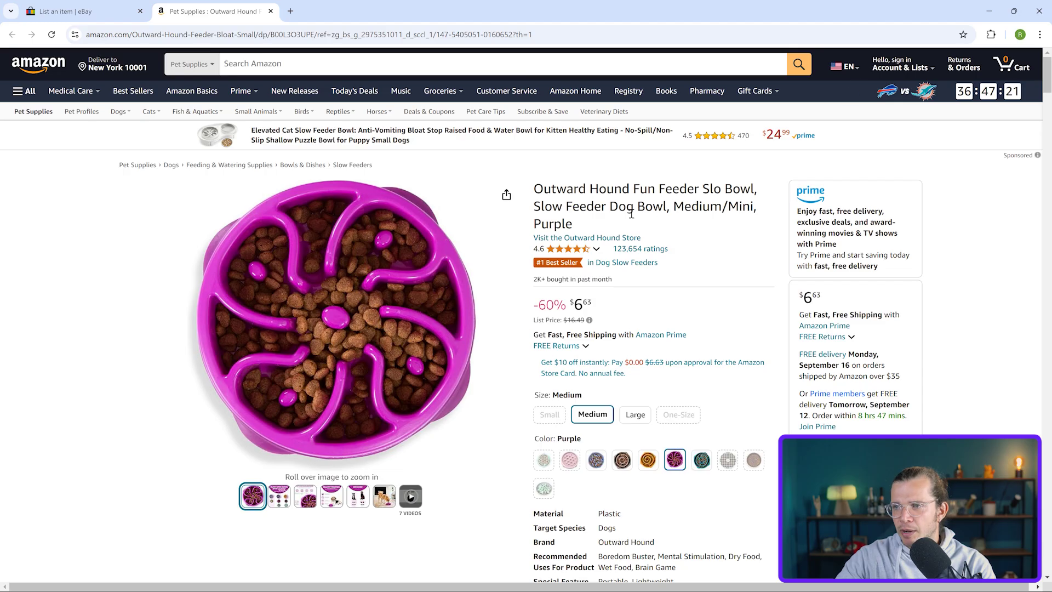
Examine the Amazon product title for the item type "Slow Feeder Dog Bowl" and the bowl's size.
{"action": "left_click_drag", "start_coordinate": [535, 211], "coordinate": [667, 205]}
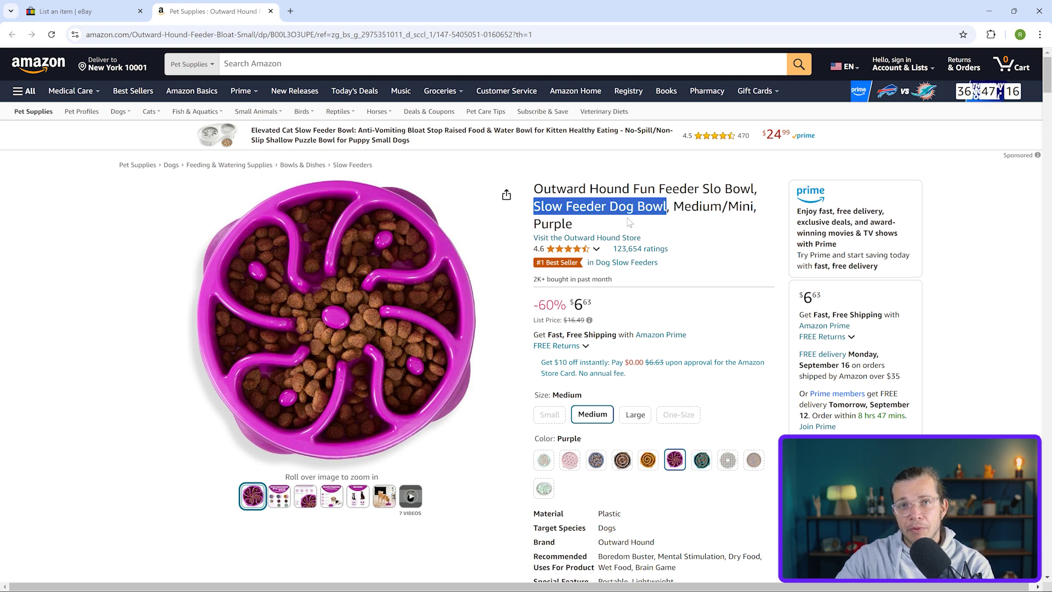
{"action": "left_click", "coordinate": [607, 211]}
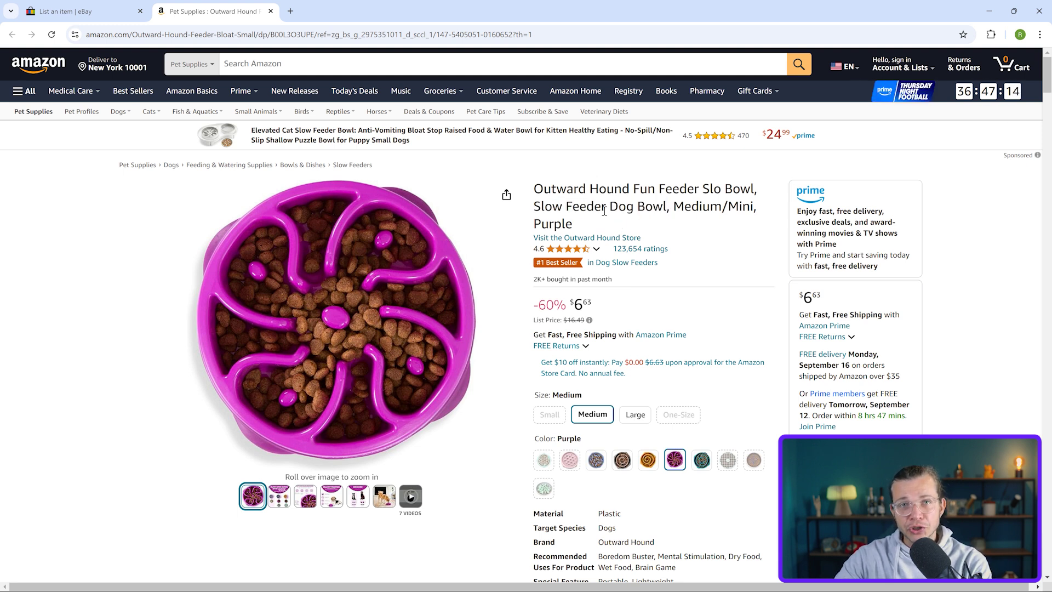
{"action": "left_click", "coordinate": [115, 14]}
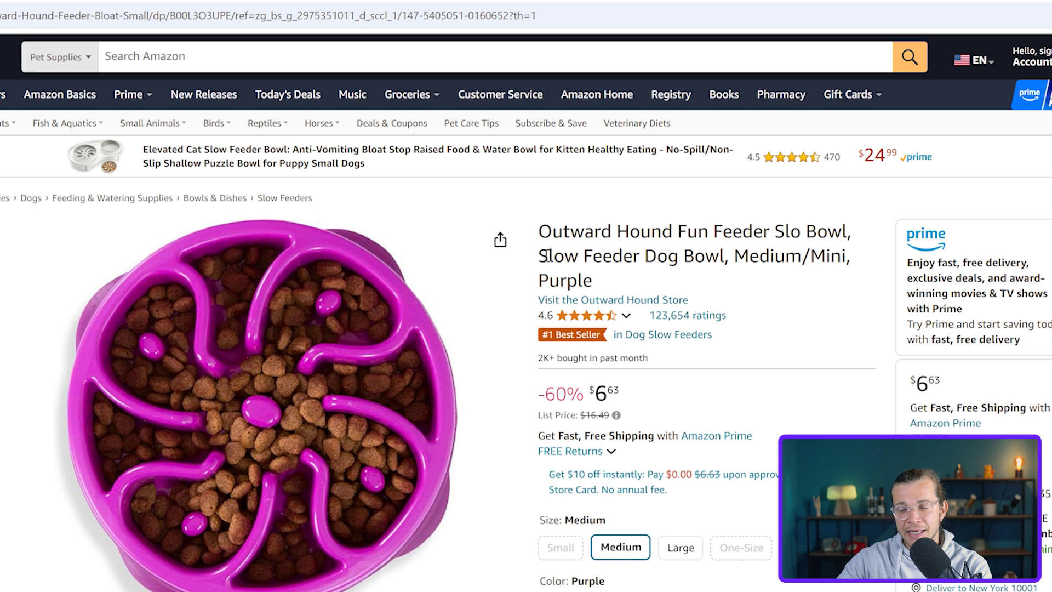
{"action": "mouse_move", "coordinate": [548, 255]}
{"action": "left_mouse_down"}
{"action": "mouse_move", "coordinate": [722, 255]}
{"action": "mouse_move", "coordinate": [537, 258]}
{"action": "left_mouse_up"}
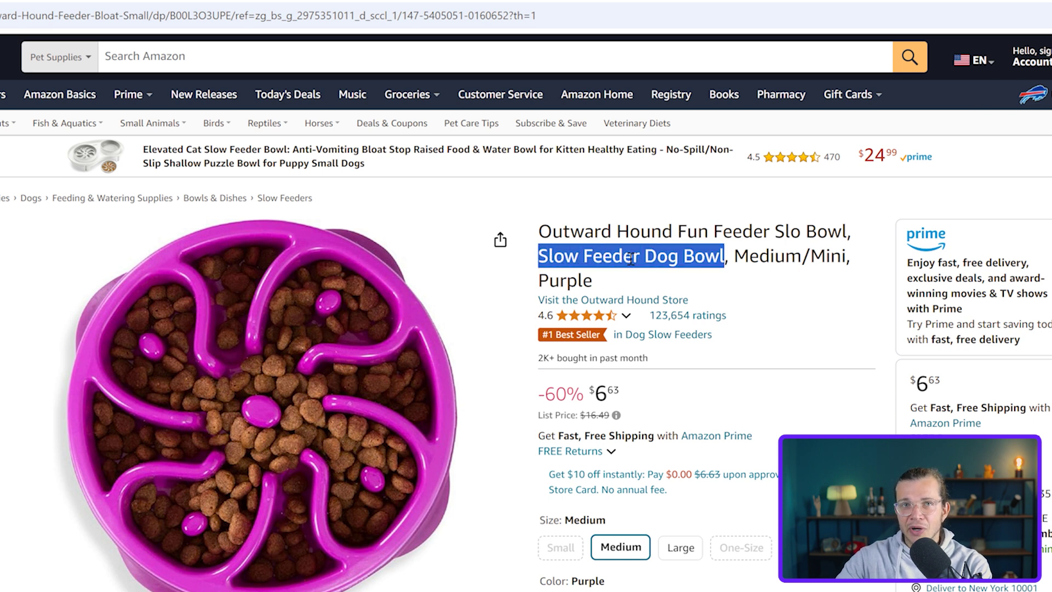
{"action": "left_click", "coordinate": [706, 248]}
{"action": "left_click_drag", "start_coordinate": [731, 256], "coordinate": [792, 259]}
{"action": "left_click", "coordinate": [730, 264]}
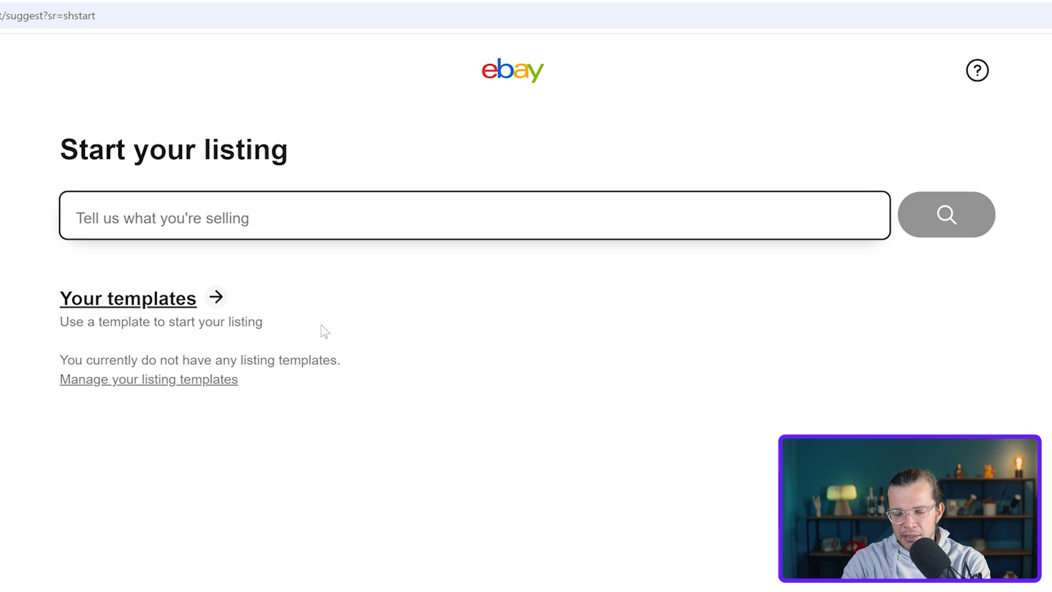
Enter "medium slow feeder dog bowl" as the item being sold on the eBay listing start page.
{"action": "type", "text": "medium slow"}
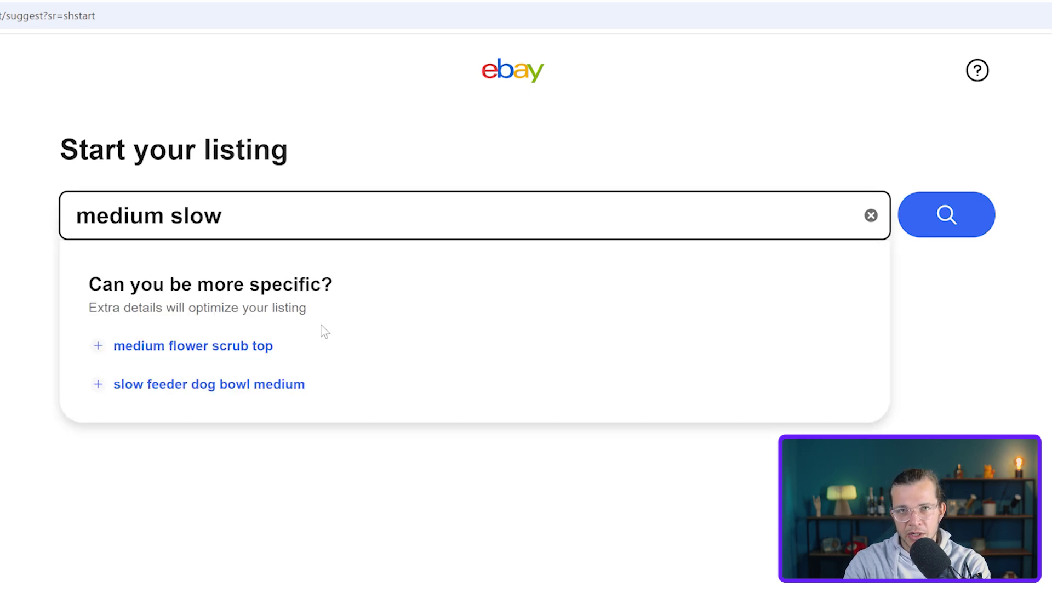
{"action": "type", "text": " feeder "}
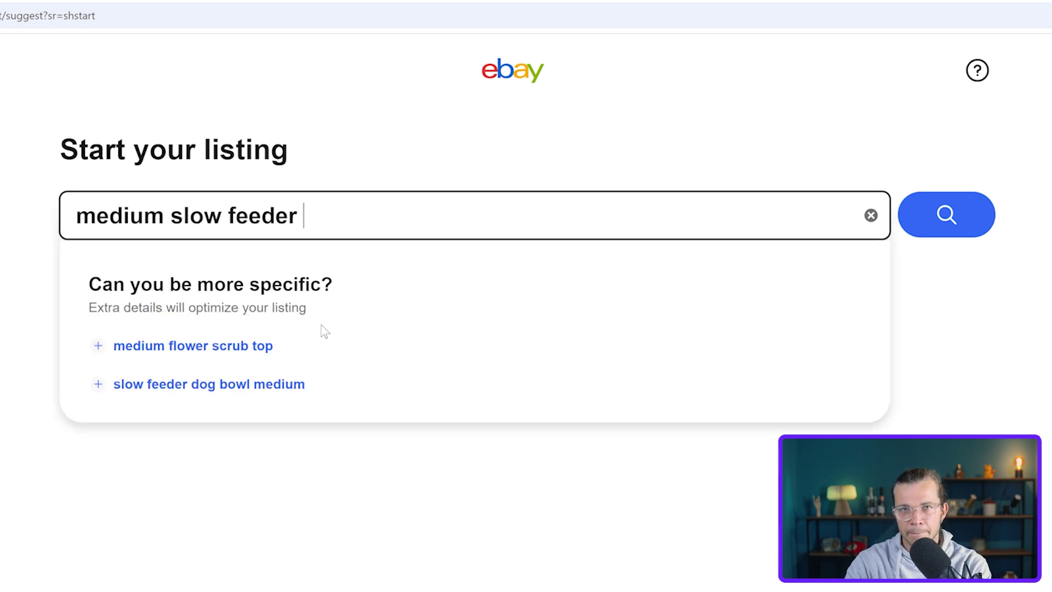
{"action": "type", "text": "dog bown"}
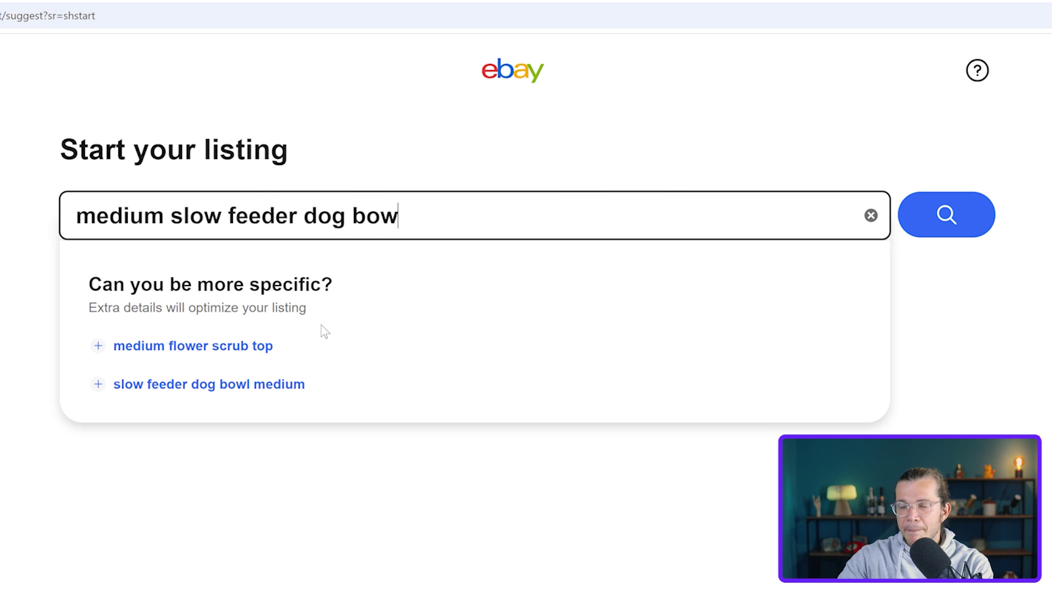
{"action": "key", "text": "BackSpace"}
{"action": "key", "text": "BackSpace"}
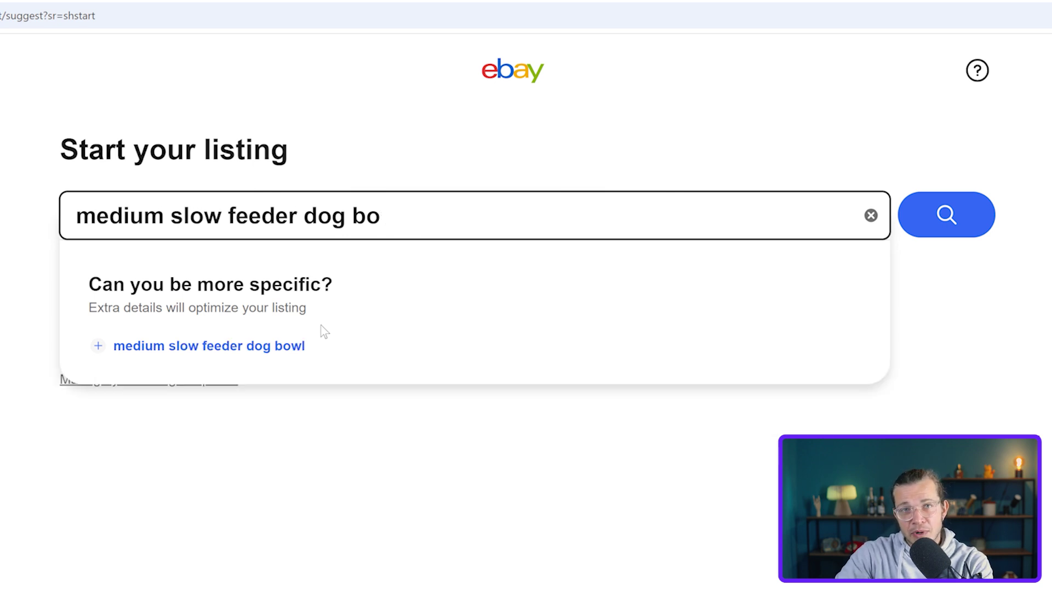
{"action": "type", "text": "wl"}
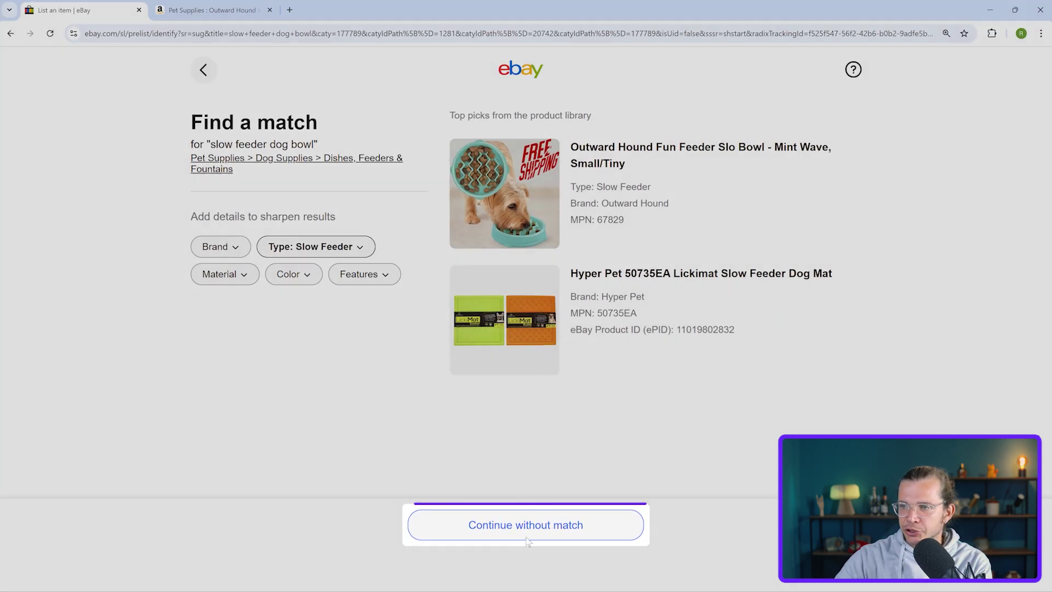
Skip the product matches, set the item's condition to New and continue to the listing form.
{"action": "left_click", "coordinate": [528, 526]}
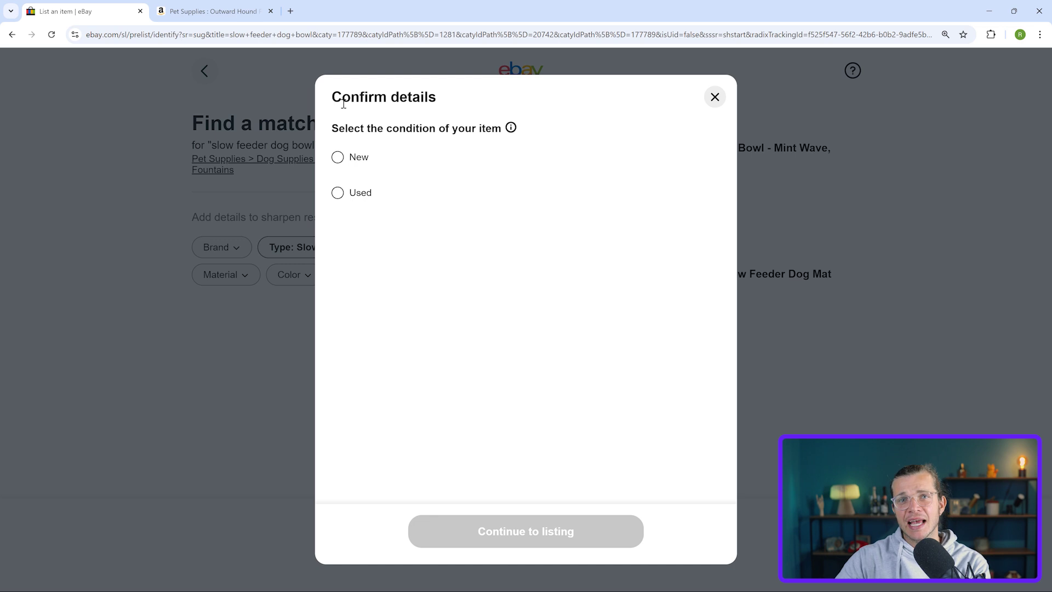
{"action": "left_click_drag", "start_coordinate": [336, 129], "coordinate": [491, 129]}
{"action": "left_click", "coordinate": [385, 122]}
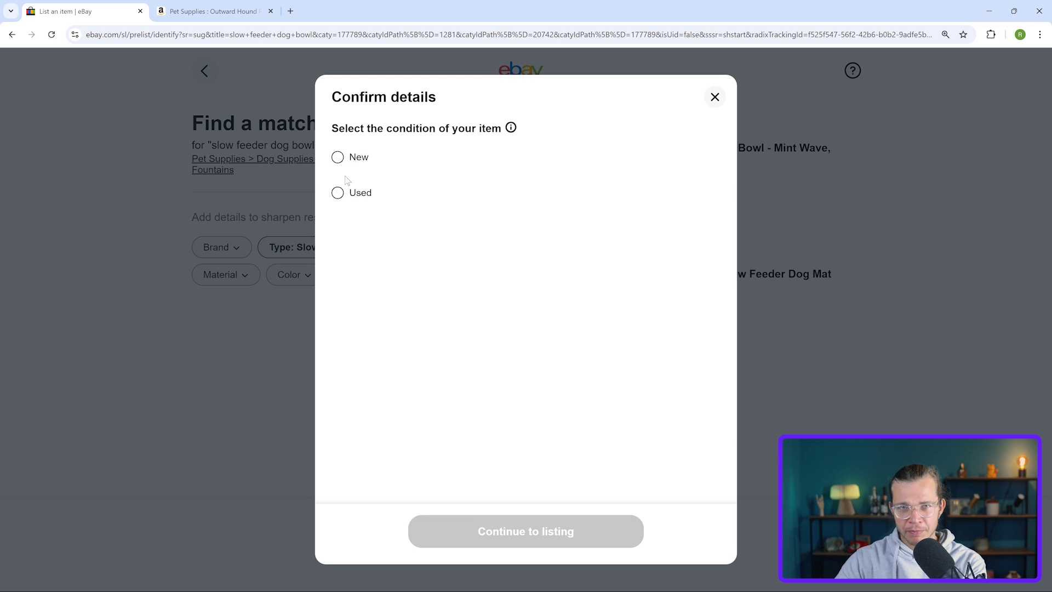
{"action": "left_click", "coordinate": [349, 157]}
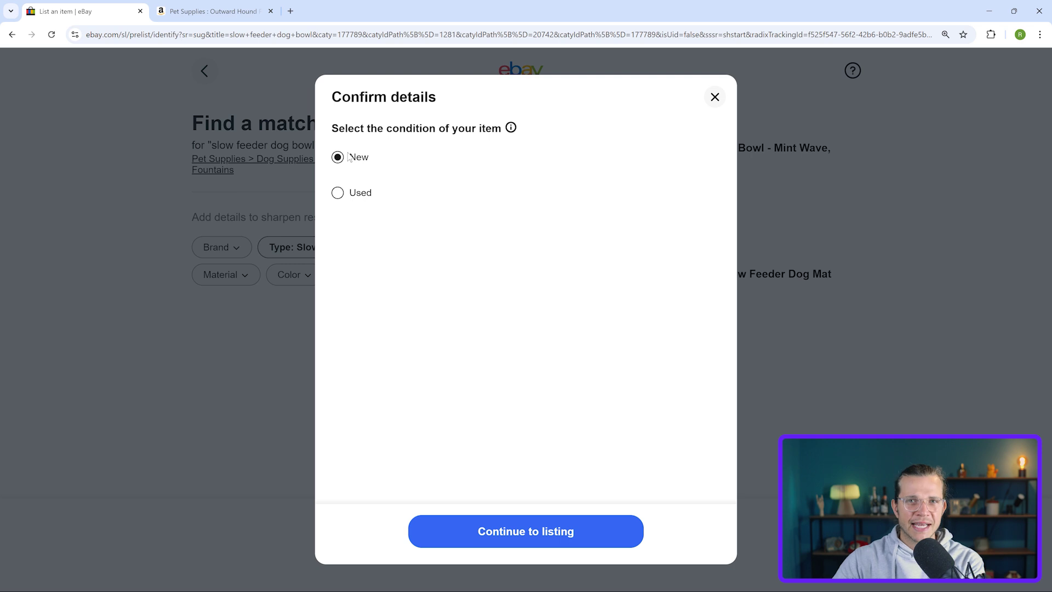
{"action": "left_click", "coordinate": [567, 538]}
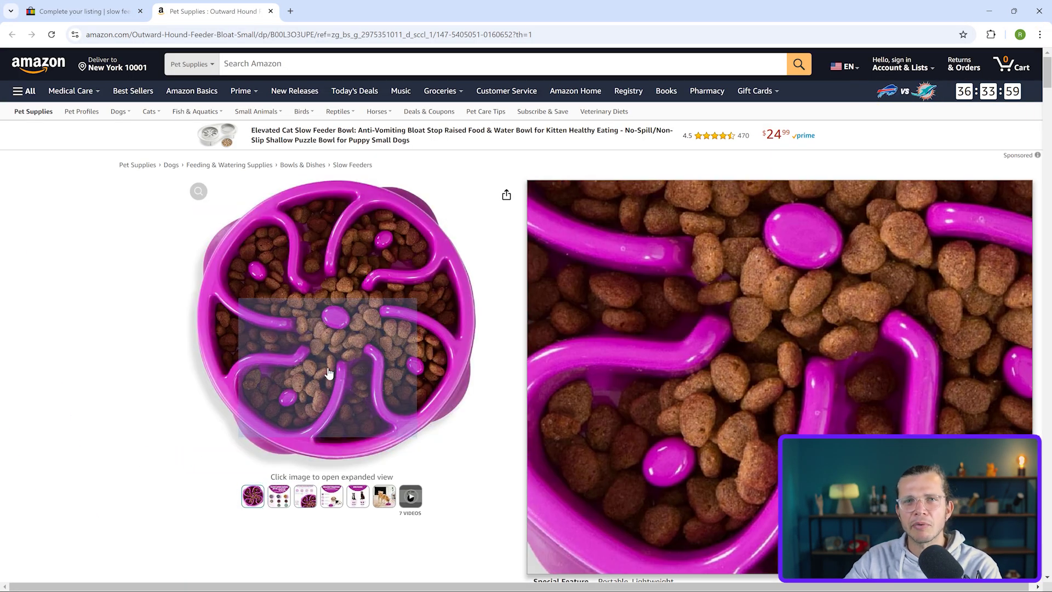
Enlarge the Amazon bowl photo and start saving it, creating a folder named "amazon product" in Downloads.
{"action": "left_click", "coordinate": [373, 362]}
{"action": "right_click", "coordinate": [492, 322]}
{"action": "left_click", "coordinate": [557, 350]}
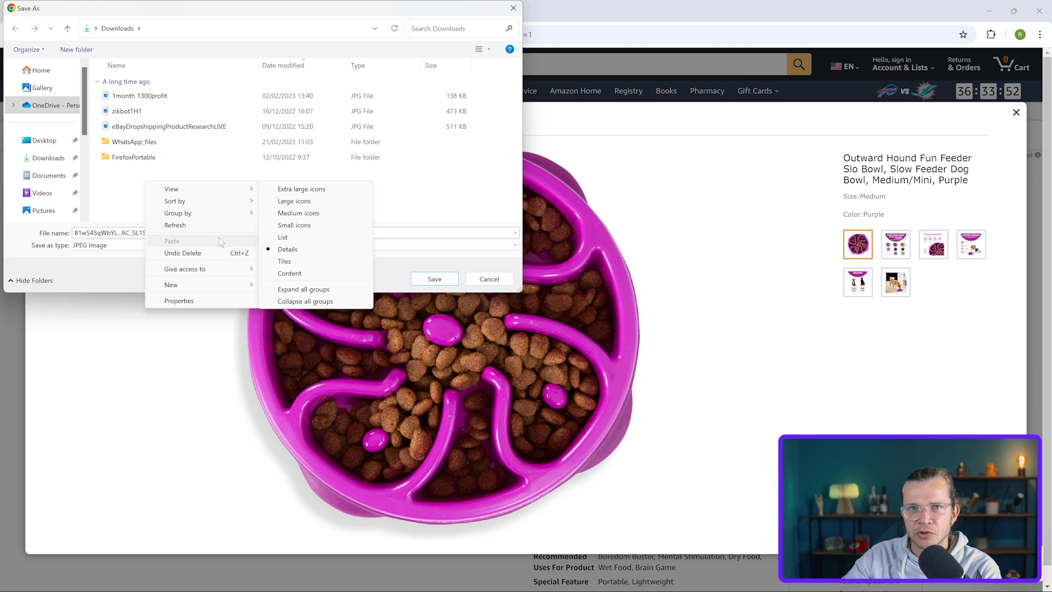
{"action": "mouse_move", "coordinate": [245, 289]}
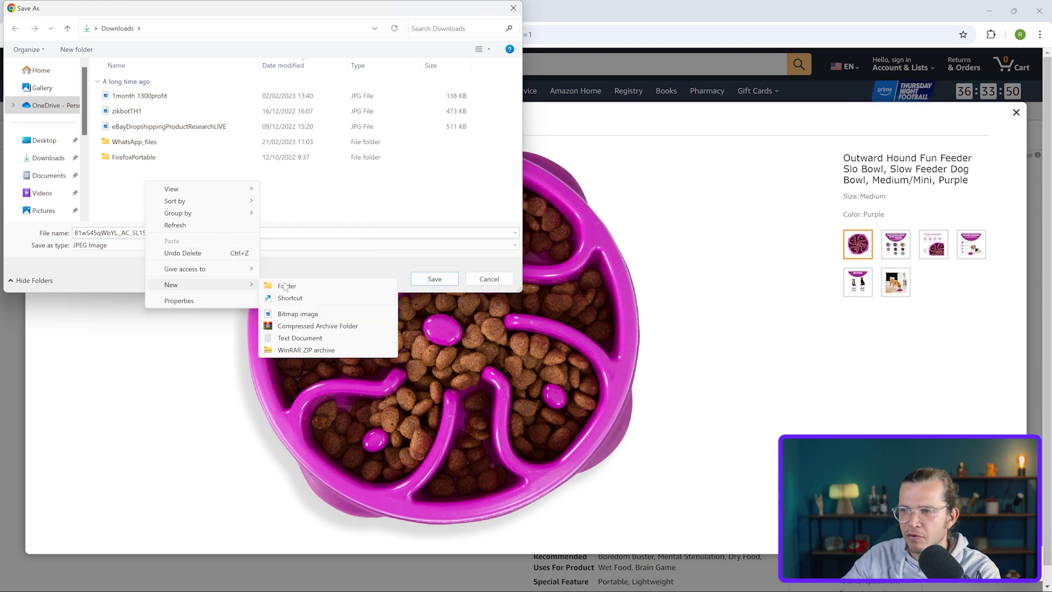
{"action": "left_click", "coordinate": [284, 284]}
{"action": "type", "text": "amazon products"}
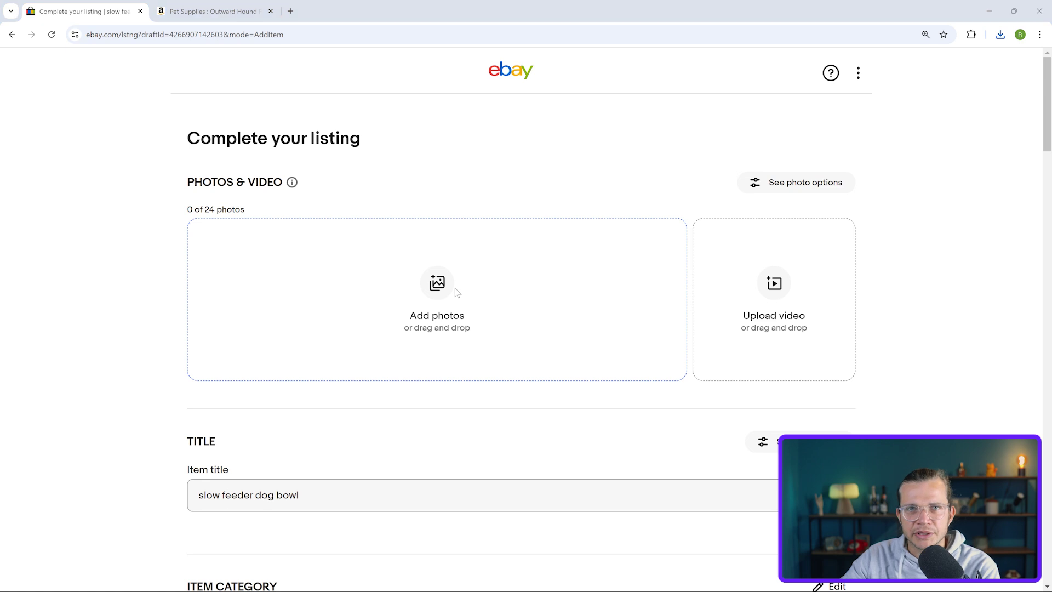
Add all images from the Downloads folder "amazon product" to the eBay listing and make the purple bowl the main photo.
{"action": "left_click", "coordinate": [439, 291]}
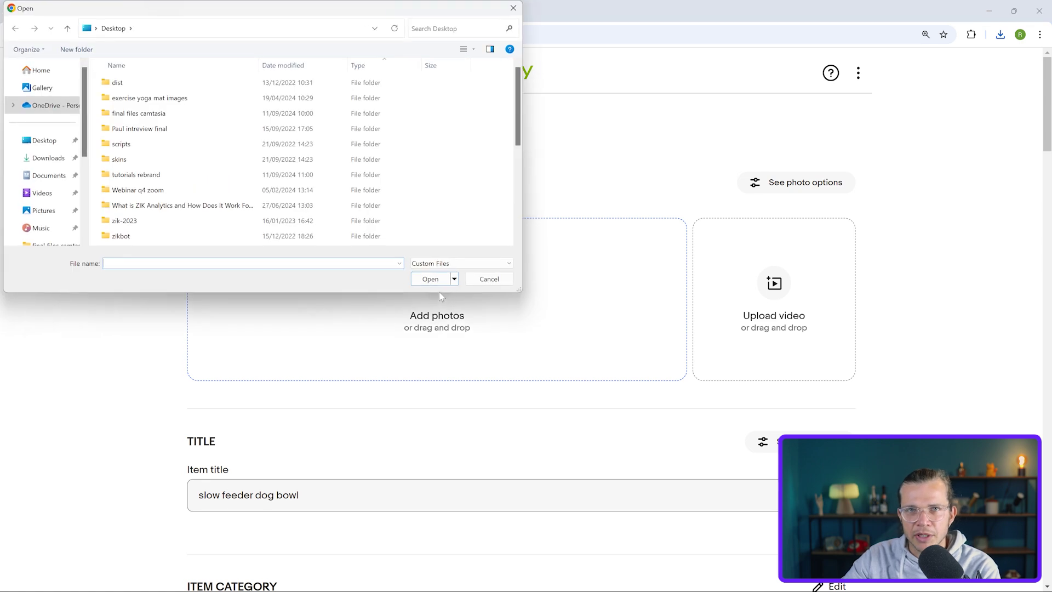
{"action": "left_click", "coordinate": [55, 159]}
{"action": "double_click", "coordinate": [137, 95]}
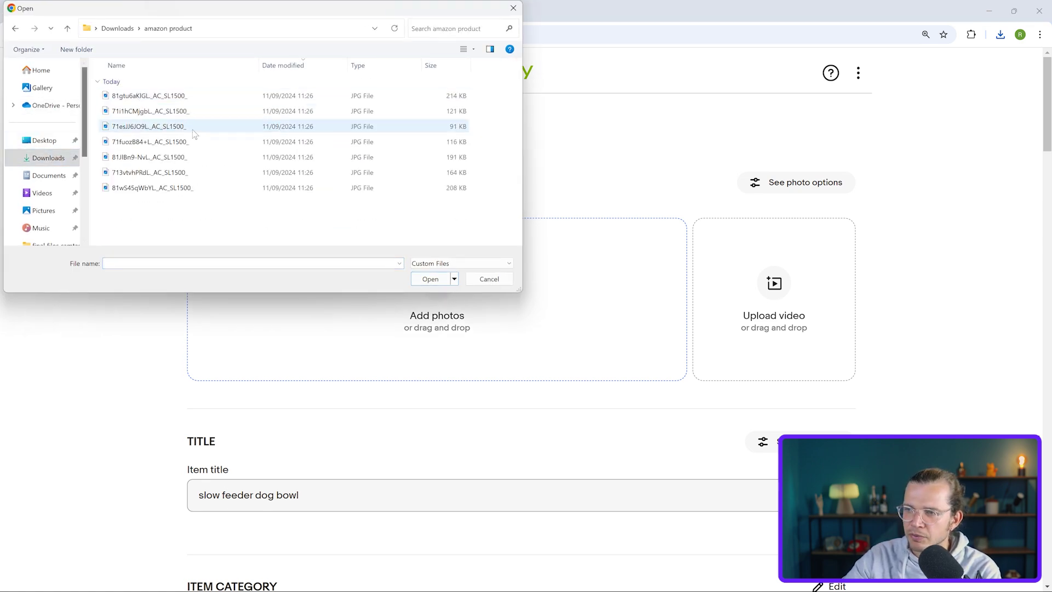
{"action": "left_click", "coordinate": [163, 188], "text": "shift"}
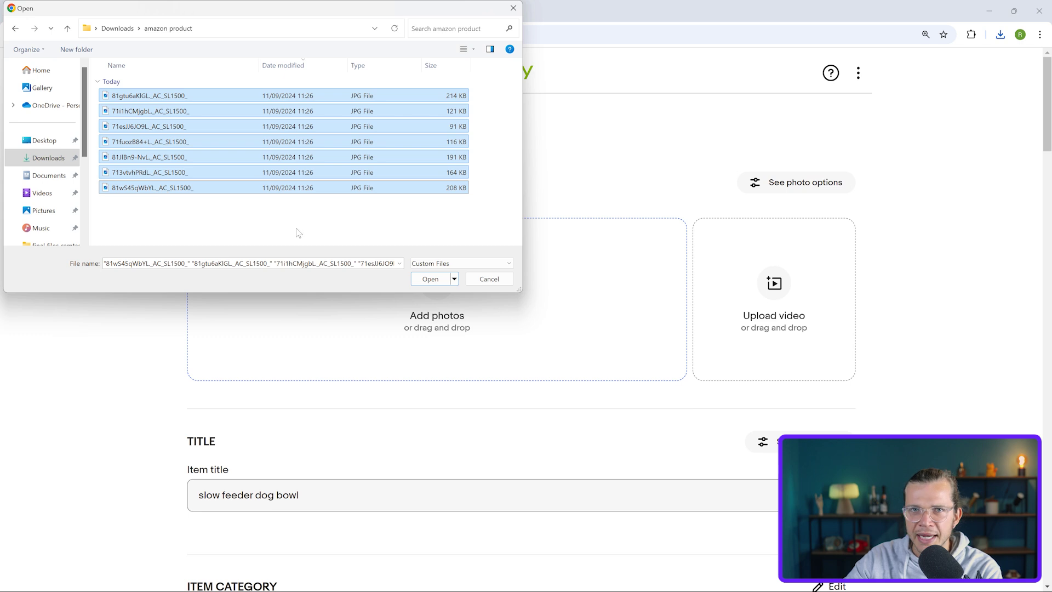
{"action": "left_click", "coordinate": [448, 281]}
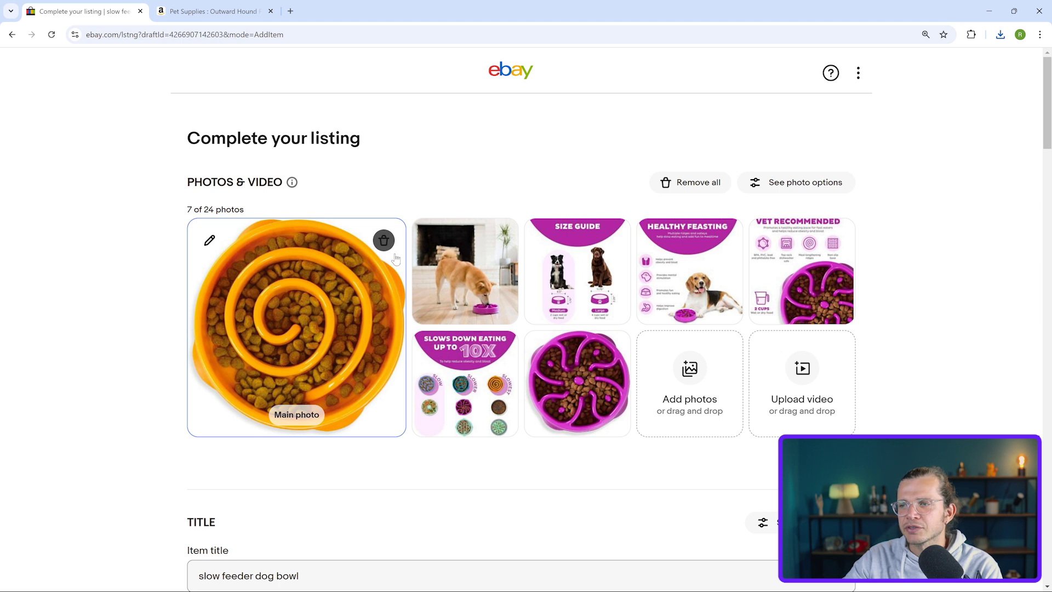
{"action": "left_click_drag", "start_coordinate": [579, 390], "coordinate": [306, 329]}
{"action": "left_click_drag", "start_coordinate": [550, 334], "coordinate": [612, 402]}
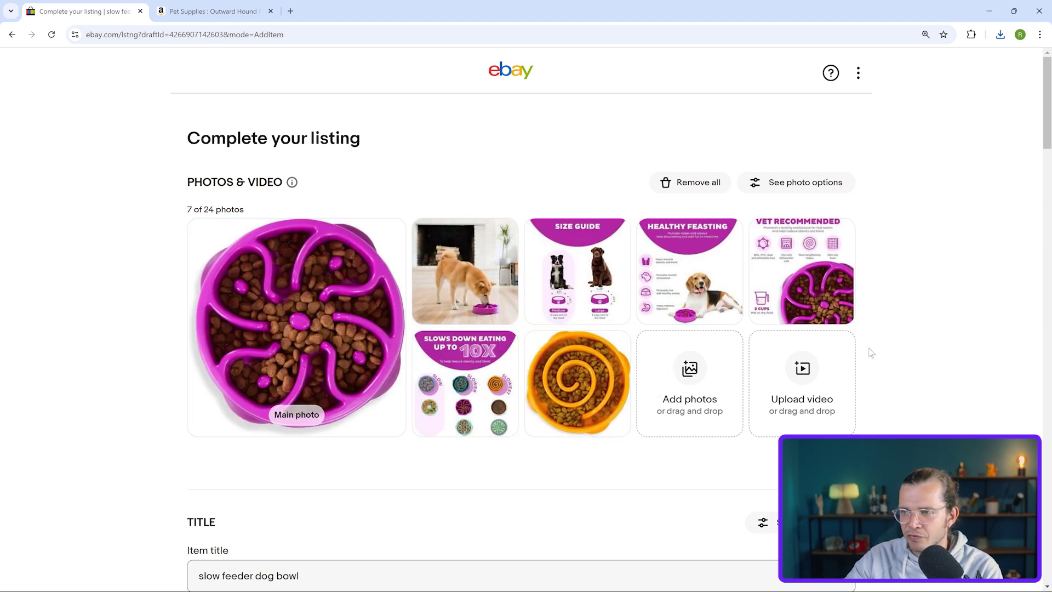
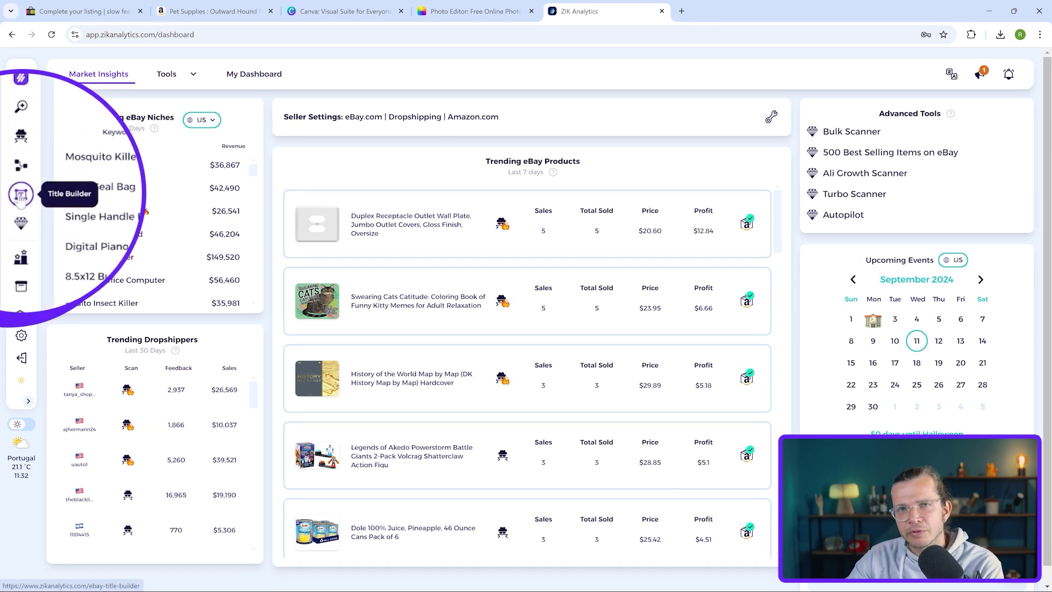
Open ZIK Analytics' Title Builder and search keywords for "slow feeder dog bowl".
{"action": "left_click", "coordinate": [21, 195]}
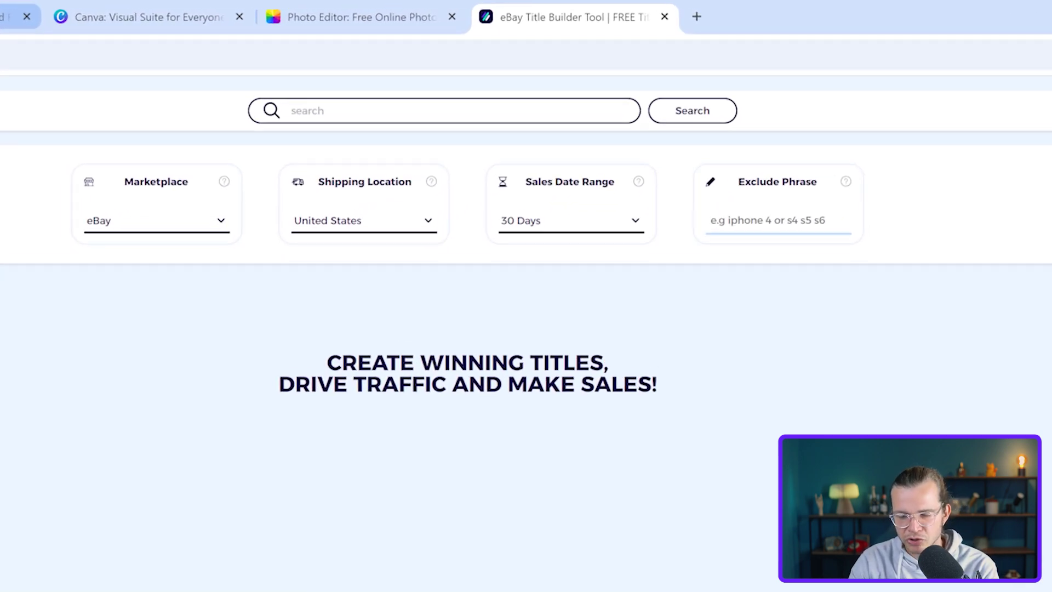
{"action": "left_click", "coordinate": [471, 69]}
{"action": "type", "text": "slow"}
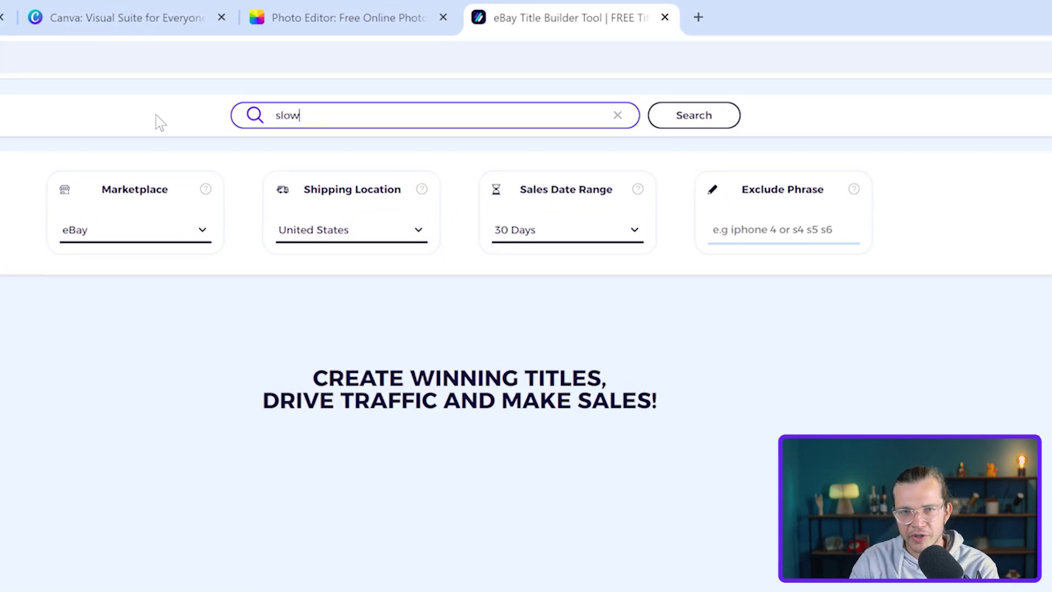
{"action": "type", "text": " feeder dog bowl"}
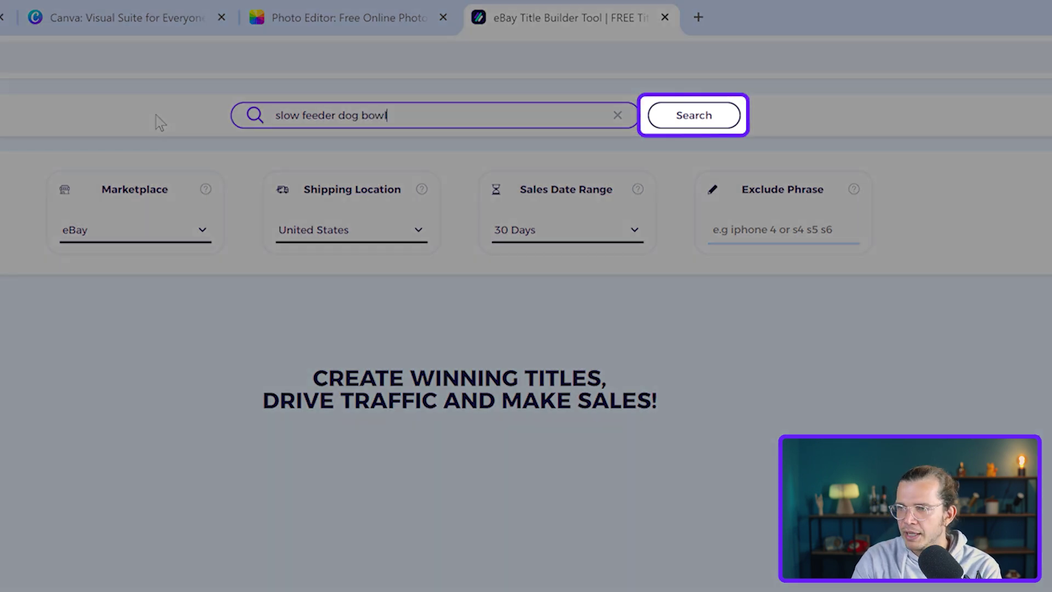
{"action": "left_click", "coordinate": [691, 117]}
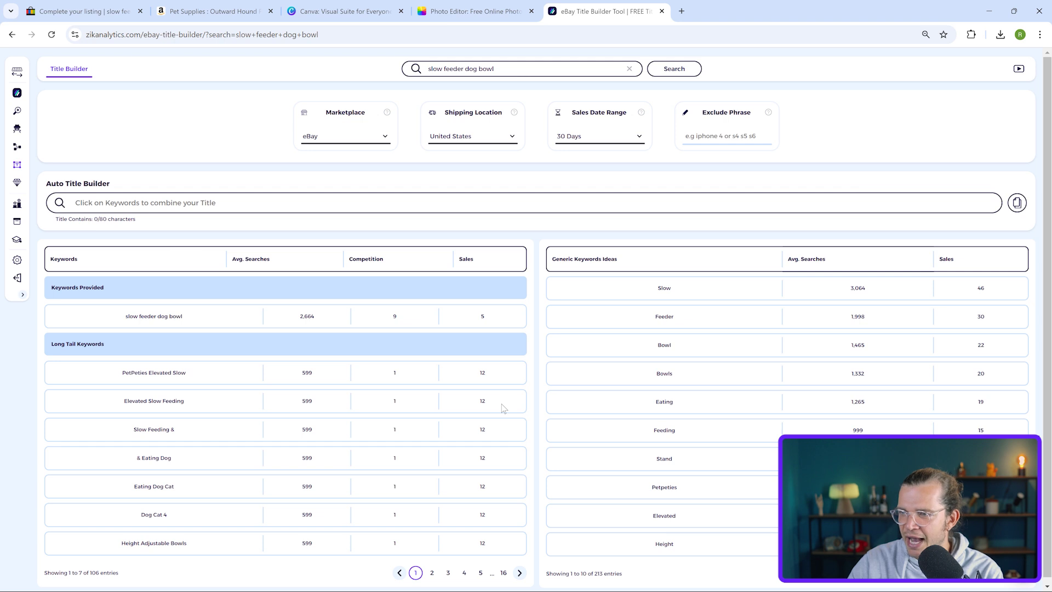
Combine the keywords "Slow Feeding &", "Eating Dog", "Slow", "Feeder" and "Bowl" into a title, keeping only one ampersand.
{"action": "left_click", "coordinate": [158, 433]}
{"action": "left_click", "coordinate": [183, 458]}
{"action": "left_click", "coordinate": [138, 203]}
{"action": "key", "text": "BackSpace"}
{"action": "key", "text": "BackSpace"}
{"action": "left_click", "coordinate": [664, 289]}
{"action": "left_click", "coordinate": [665, 318]}
{"action": "left_click", "coordinate": [665, 347]}
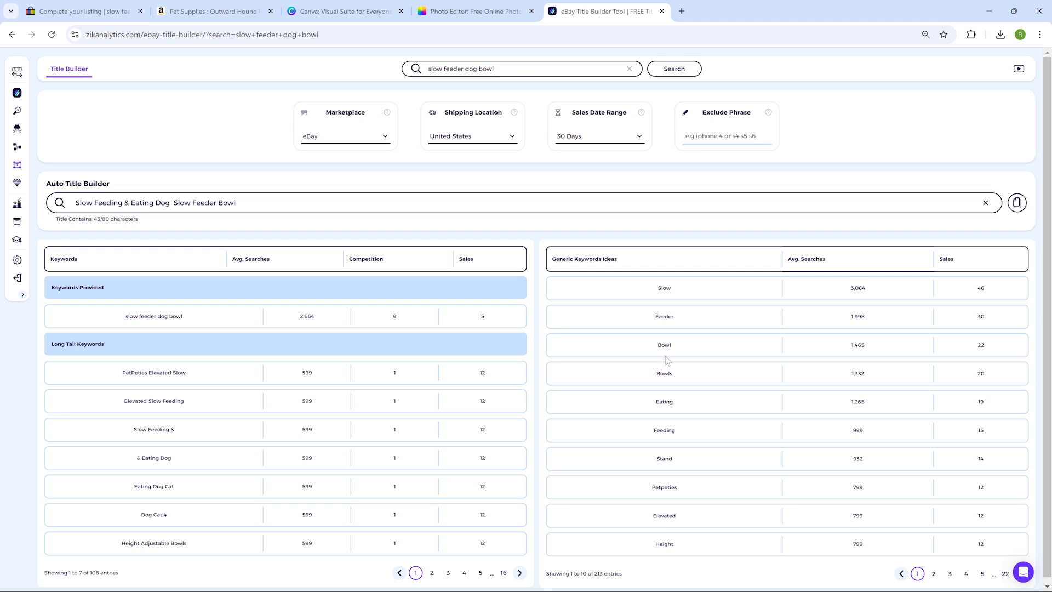
Move "Slow Feeder Bowl" to the beginning of the combined title.
{"action": "left_click_drag", "start_coordinate": [173, 203], "coordinate": [281, 203]}
{"action": "key", "text": "ctrl+x"}
{"action": "left_click", "coordinate": [76, 203]}
{"action": "key", "text": "ctrl+v"}
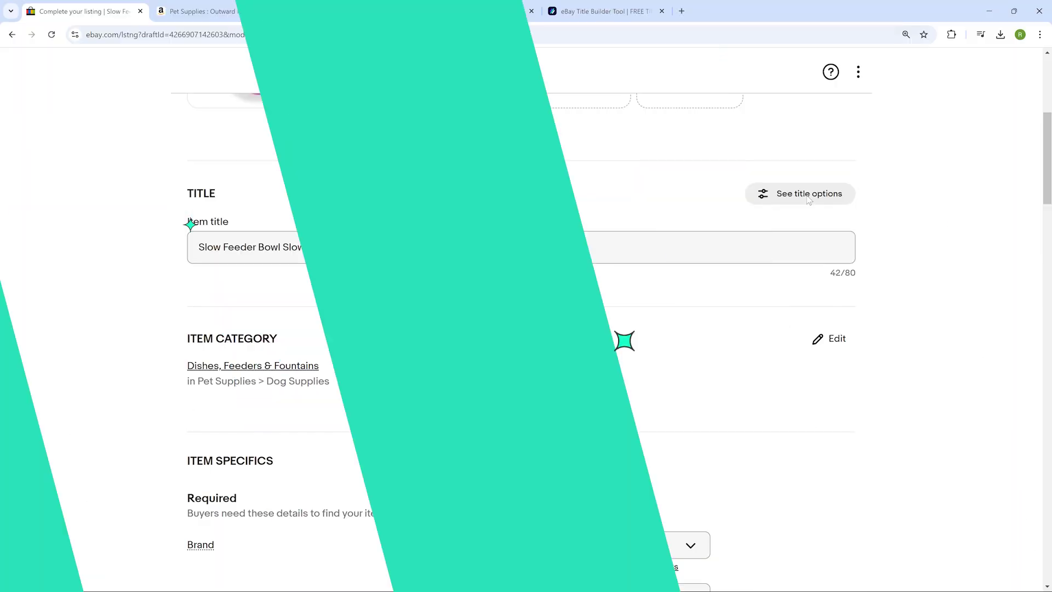
Review the title options available for the eBay listing.
{"action": "left_click", "coordinate": [808, 196]}
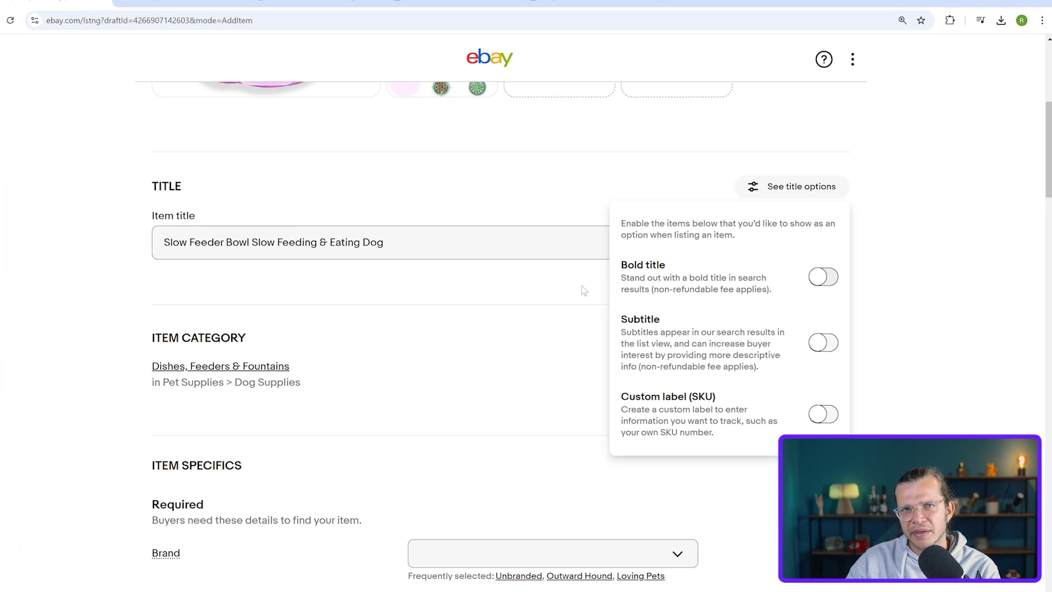
{"action": "left_click", "coordinate": [582, 287]}
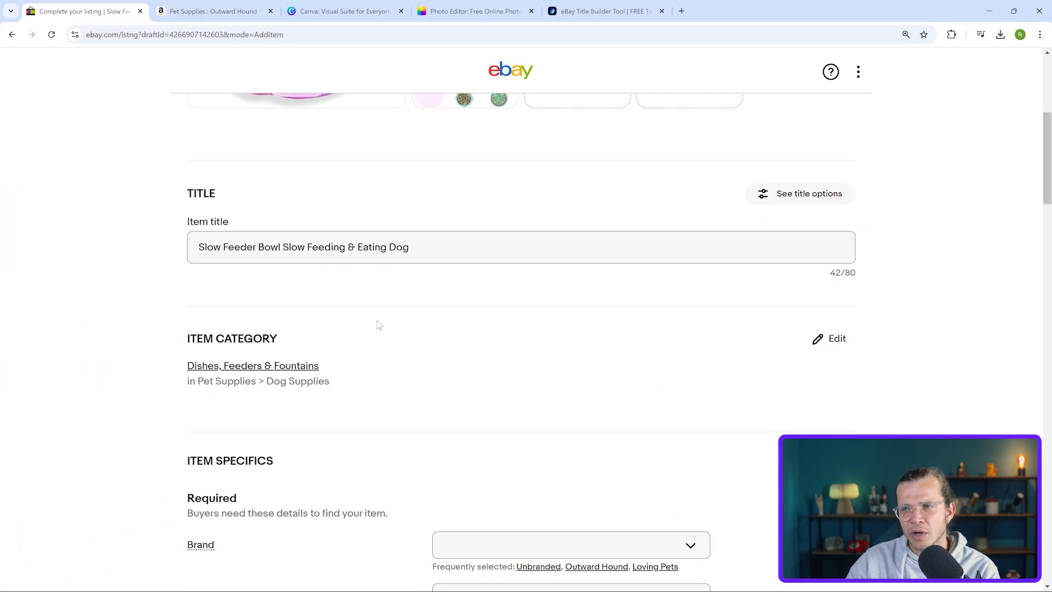
Review the listing's item category and its first and second category options without changing them.
{"action": "scroll", "coordinate": [377, 321], "scroll_direction": "down", "scroll_amount": 3}
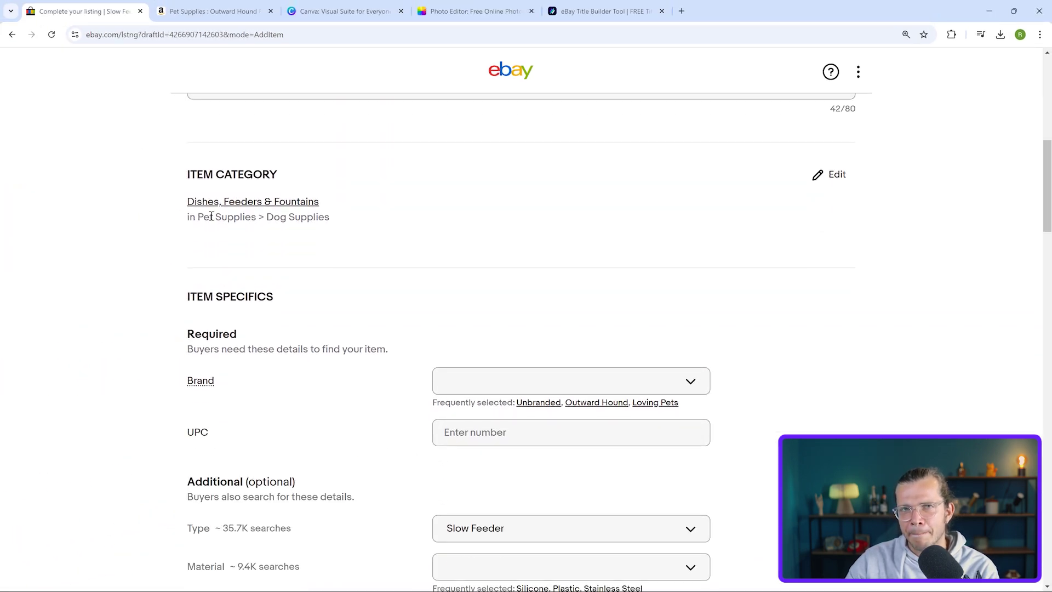
{"action": "triple_click", "coordinate": [215, 174]}
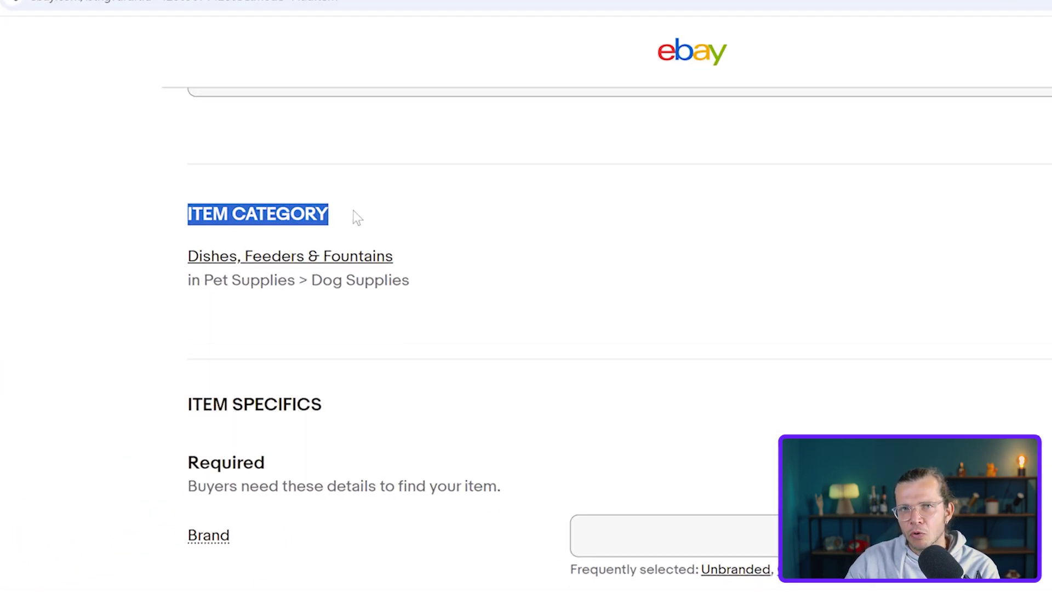
{"action": "left_click", "coordinate": [356, 217]}
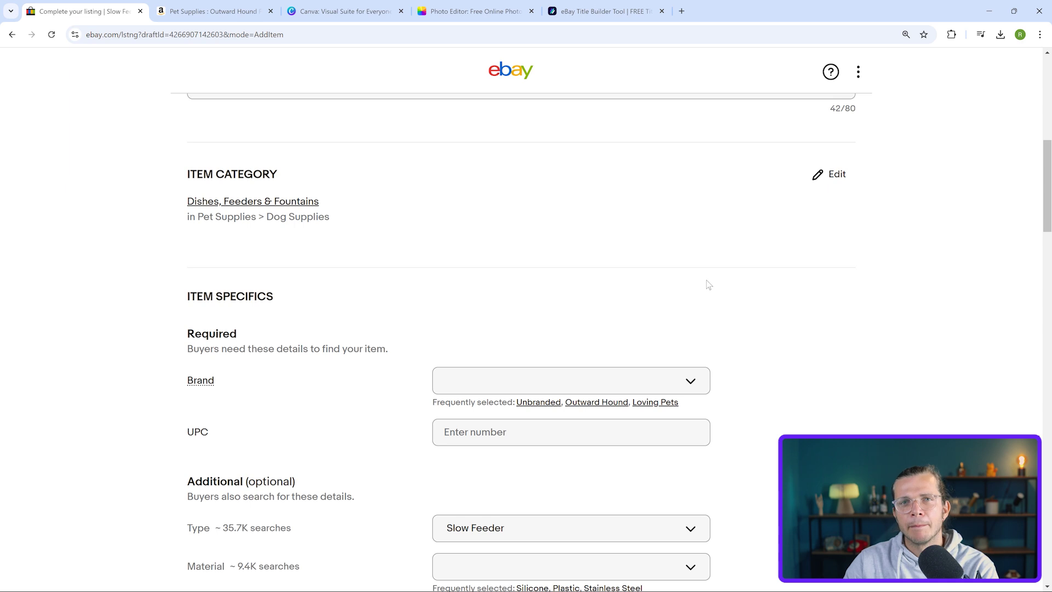
{"action": "left_click", "coordinate": [824, 175]}
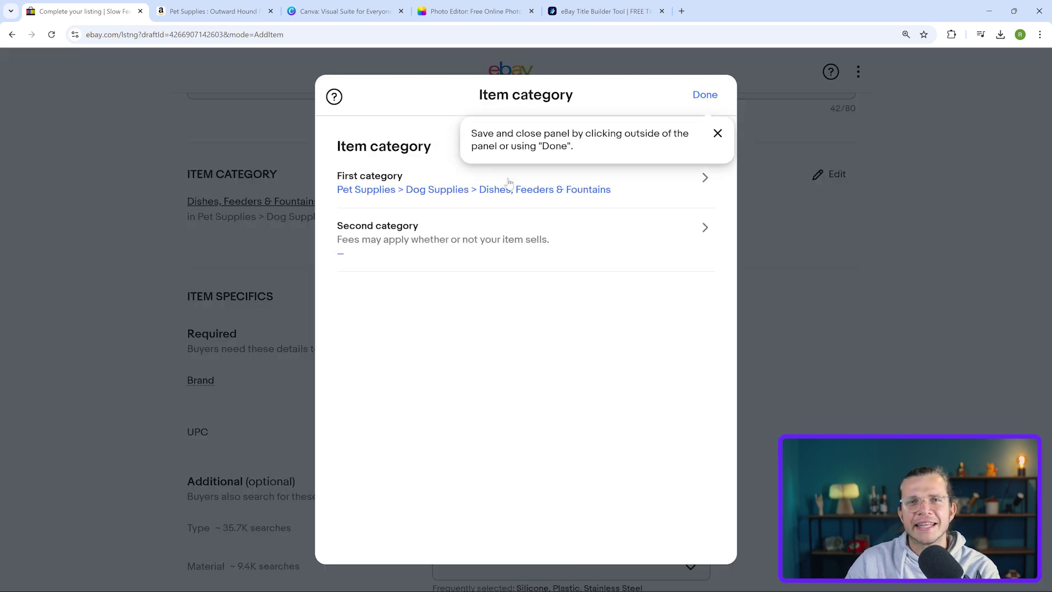
{"action": "left_click", "coordinate": [702, 95]}
Examine the draft's item specifics section and the completed item specifics on the example heated blanket listing.
{"action": "scroll", "coordinate": [413, 249], "scroll_direction": "down", "scroll_amount": 3}
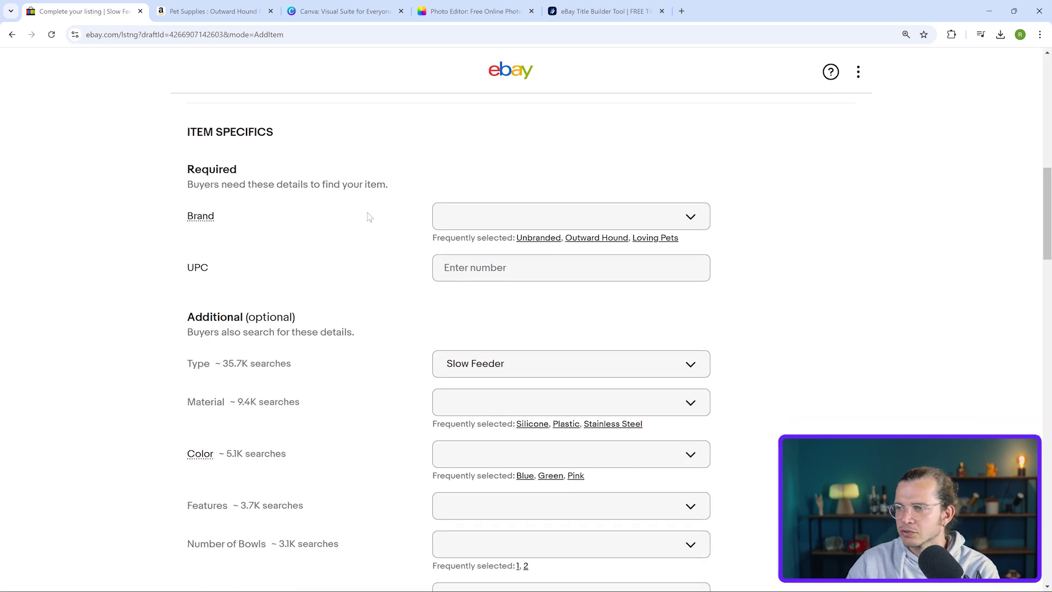
{"action": "left_click_drag", "start_coordinate": [186, 137], "coordinate": [295, 138]}
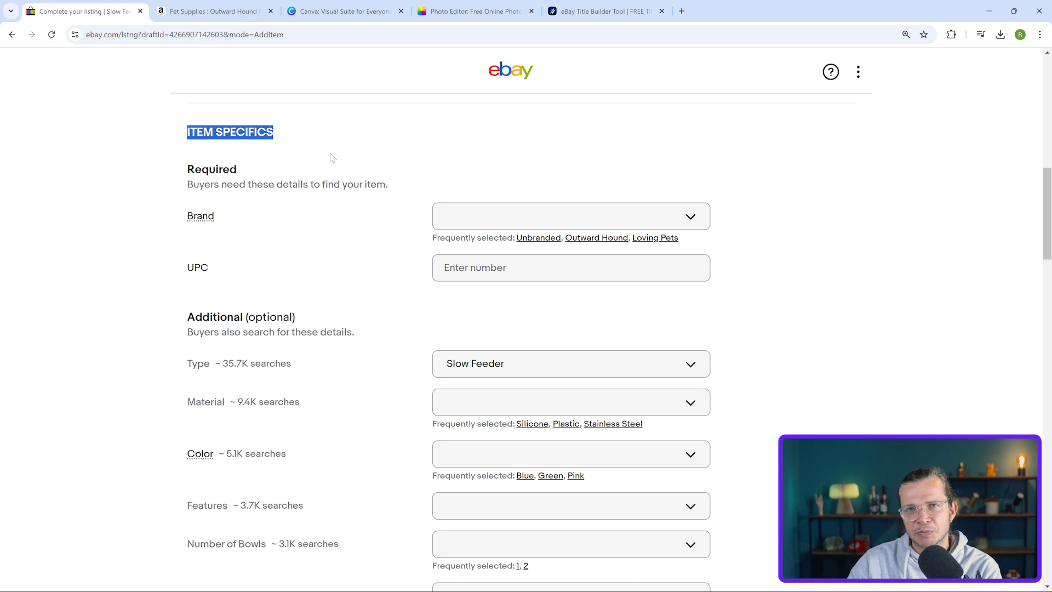
{"action": "left_click", "coordinate": [311, 178]}
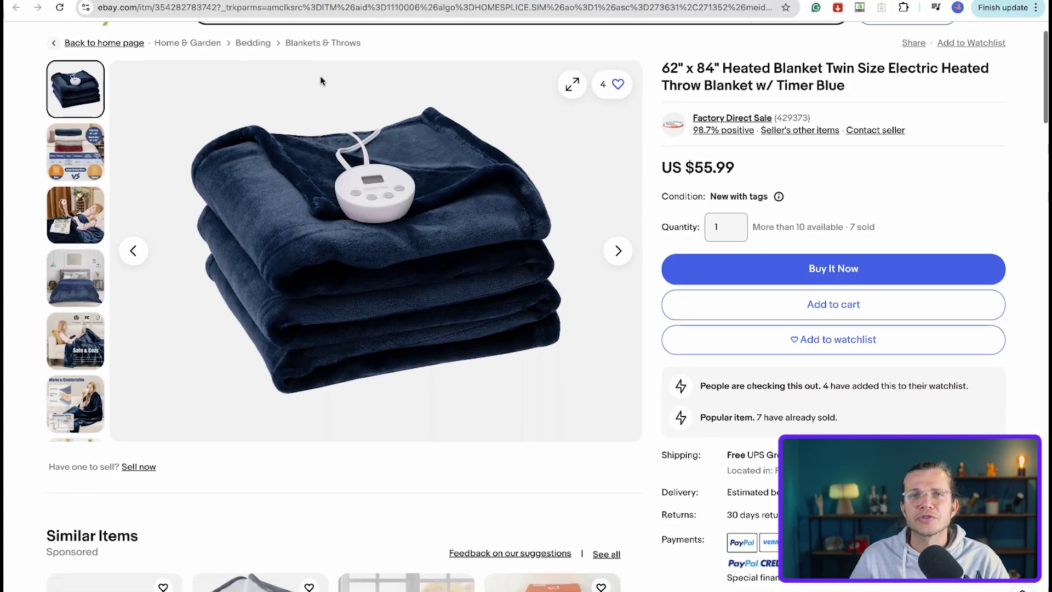
{"action": "scroll", "coordinate": [322, 79], "scroll_direction": "down", "scroll_amount": 15}
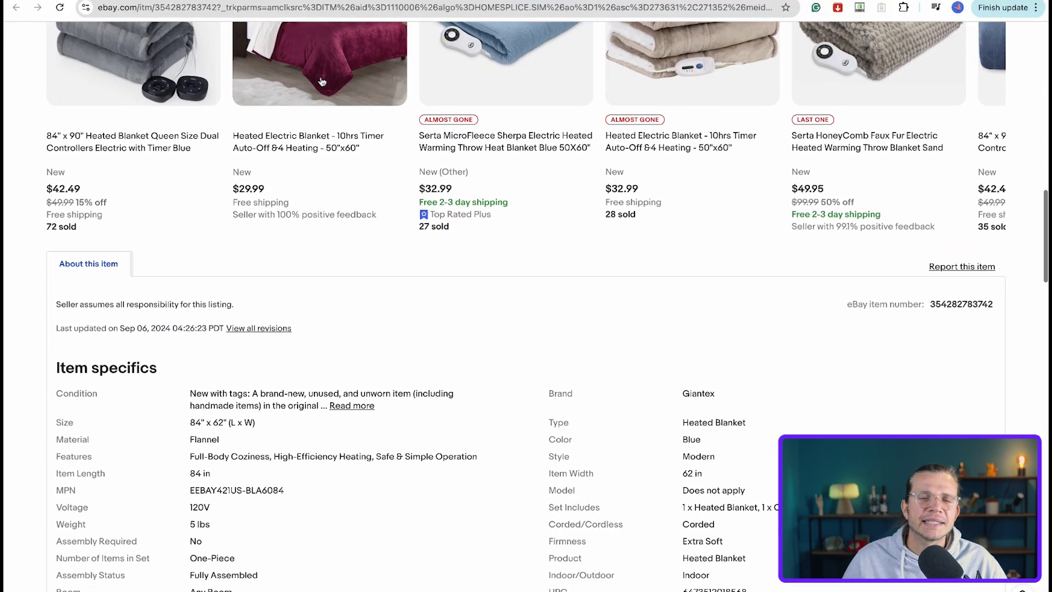
{"action": "scroll", "coordinate": [321, 81], "scroll_direction": "down", "scroll_amount": 5}
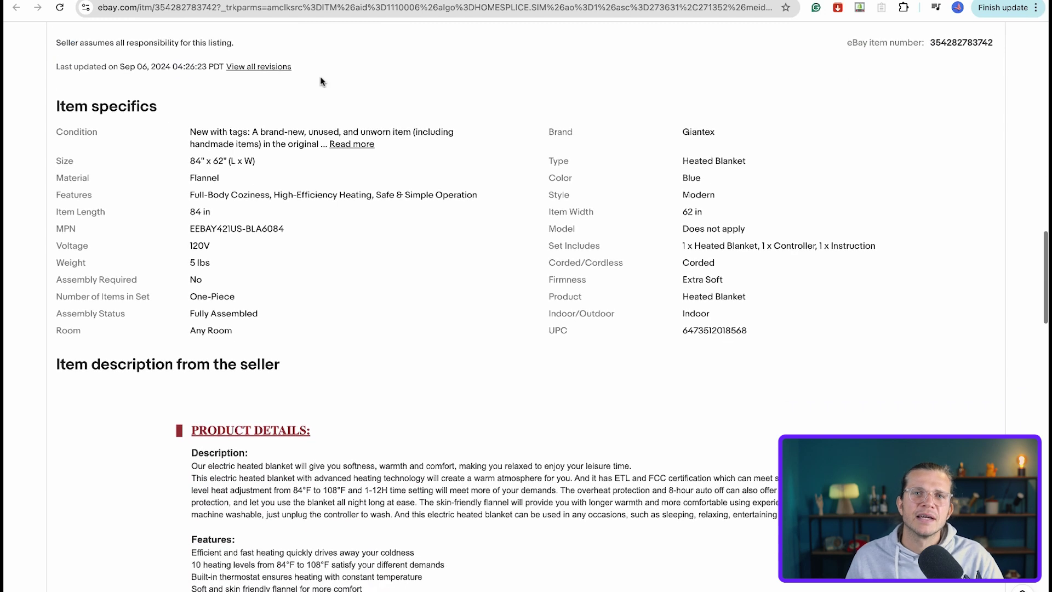
{"action": "left_click_drag", "start_coordinate": [57, 106], "coordinate": [163, 110]}
{"action": "left_click", "coordinate": [163, 109]}
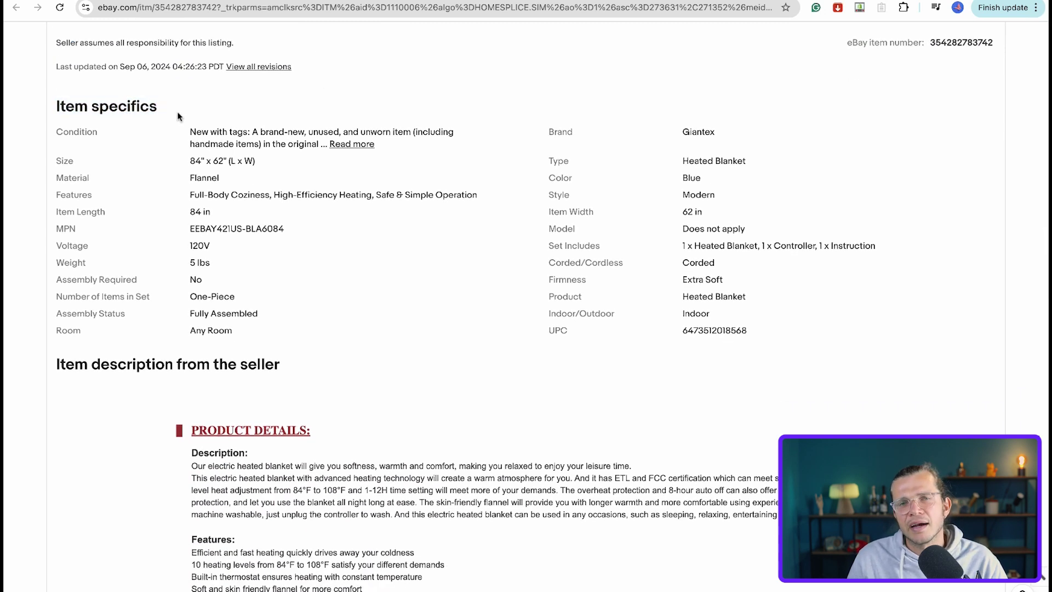
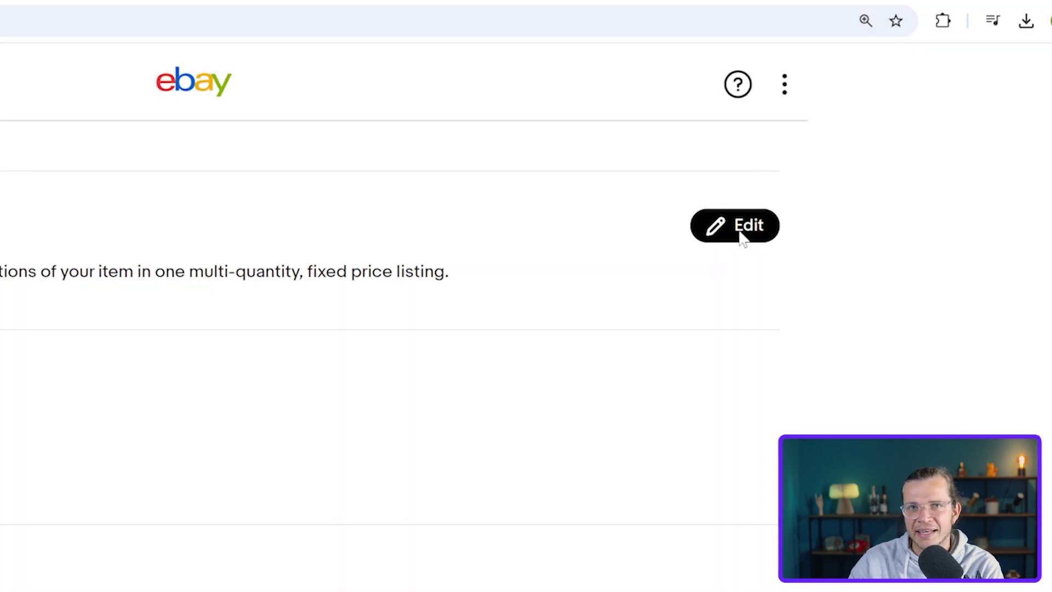
Create a listing variation with a custom option "Orange" under the Material attribute and continue to its details.
{"action": "left_click", "coordinate": [742, 237]}
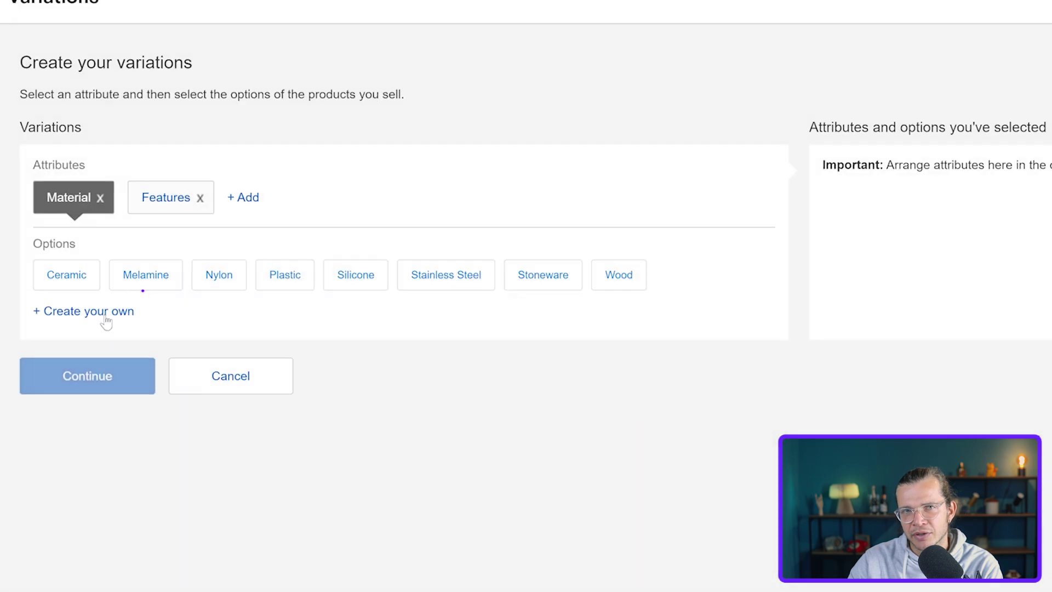
{"action": "left_click", "coordinate": [141, 323]}
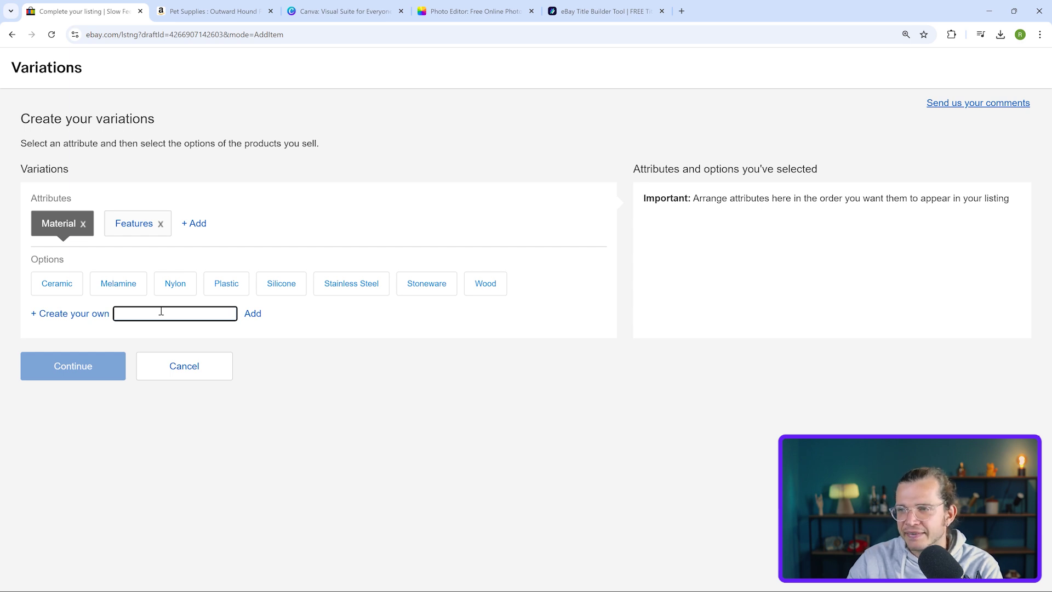
{"action": "type", "text": "Orange"}
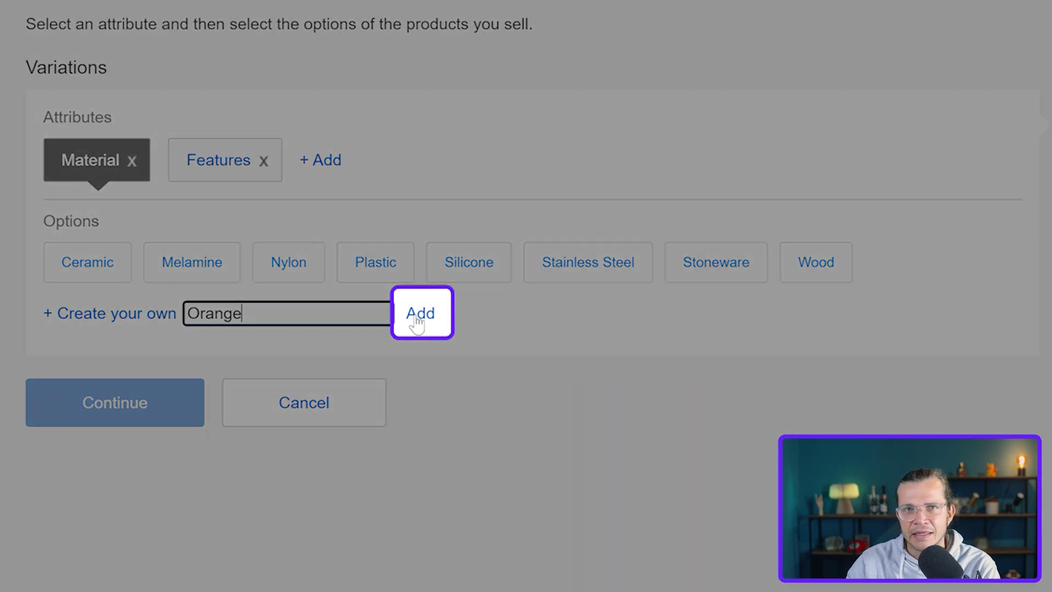
{"action": "left_click", "coordinate": [416, 323]}
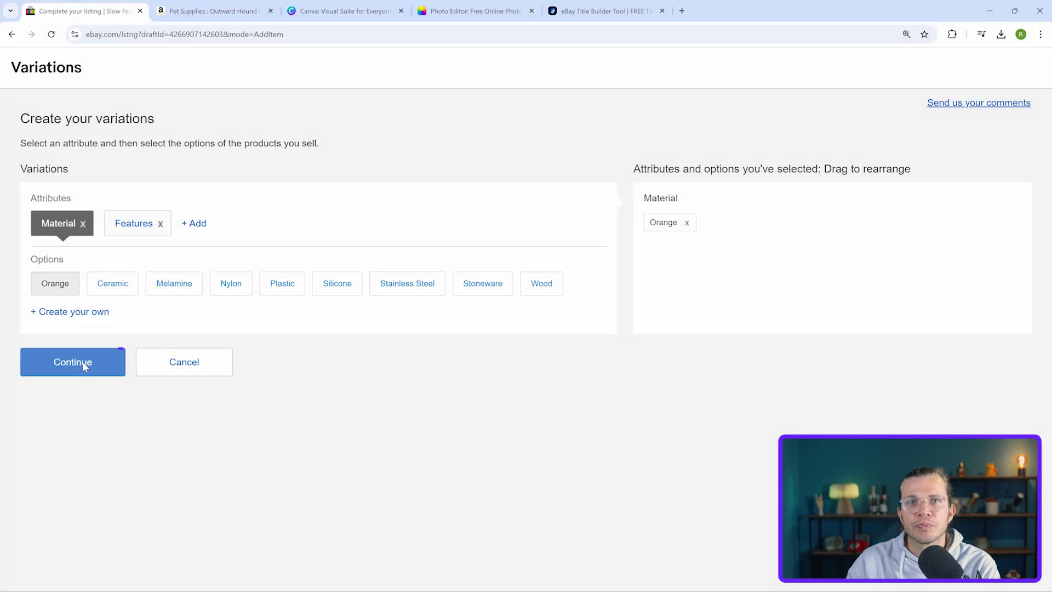
{"action": "left_click", "coordinate": [86, 367]}
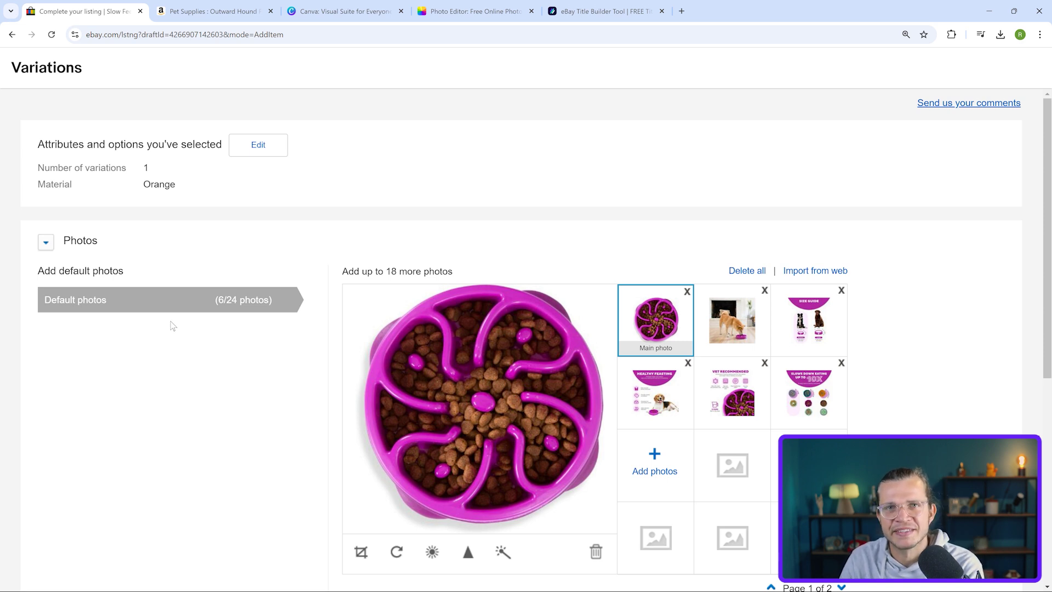
Set the variation photos to change by Material instead of using the default photos.
{"action": "scroll", "coordinate": [551, 390], "scroll_direction": "down", "scroll_amount": 5}
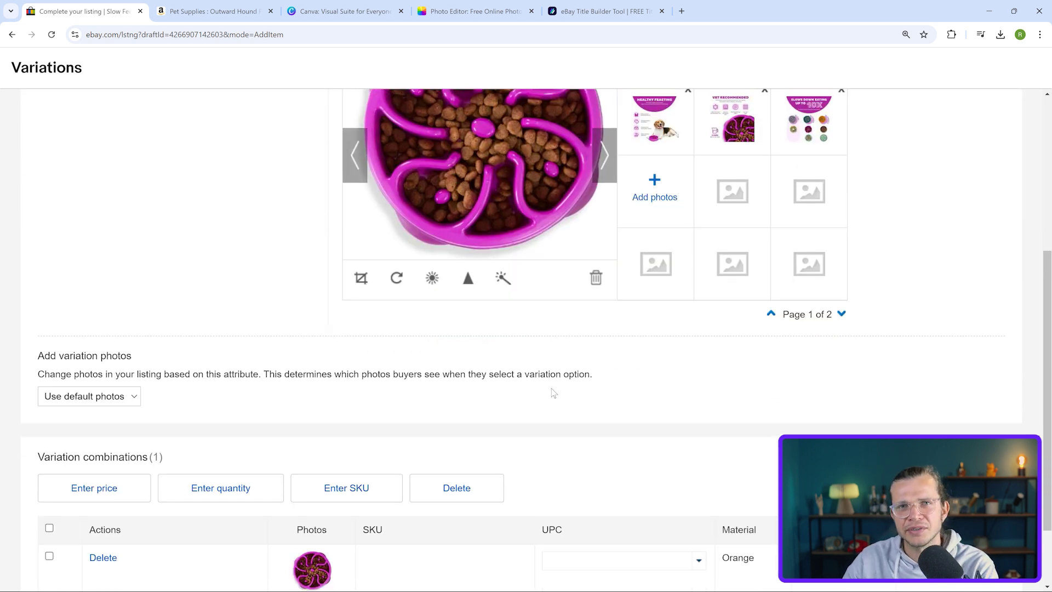
{"action": "left_click_drag", "start_coordinate": [37, 359], "coordinate": [132, 362]}
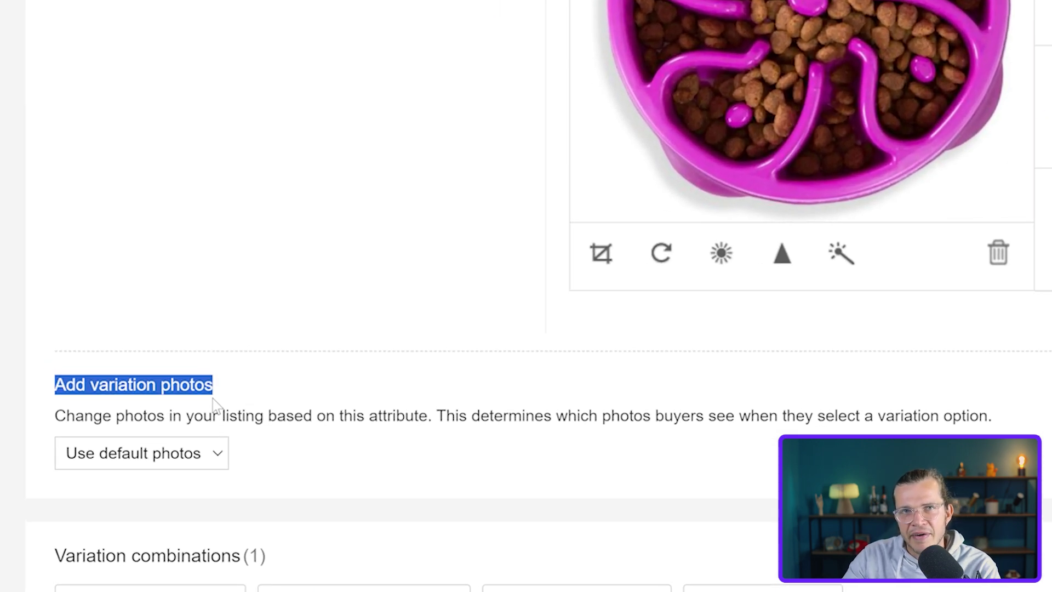
{"action": "left_click", "coordinate": [151, 456]}
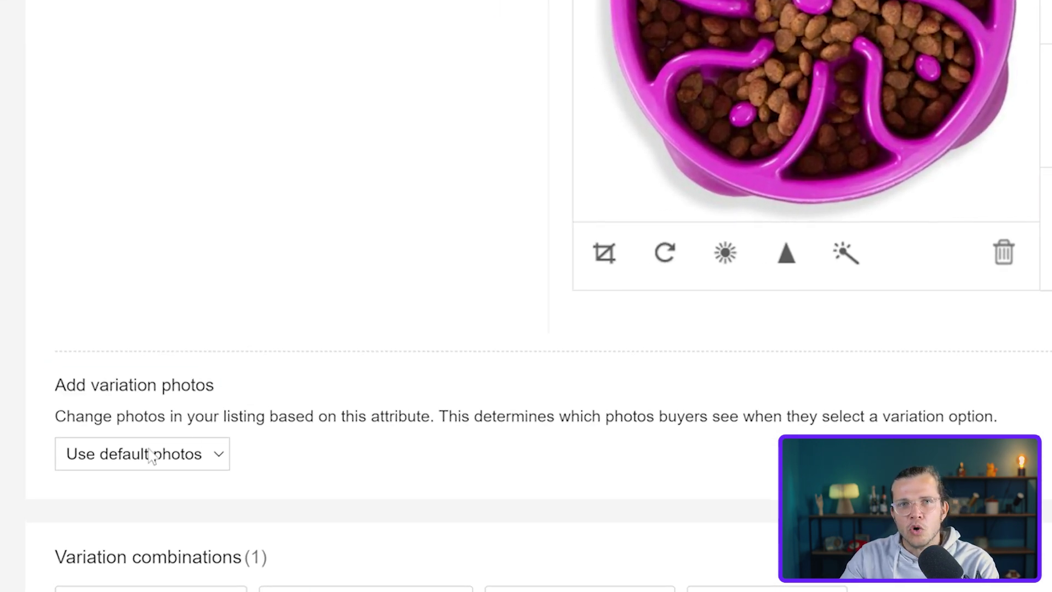
{"action": "left_click", "coordinate": [145, 459]}
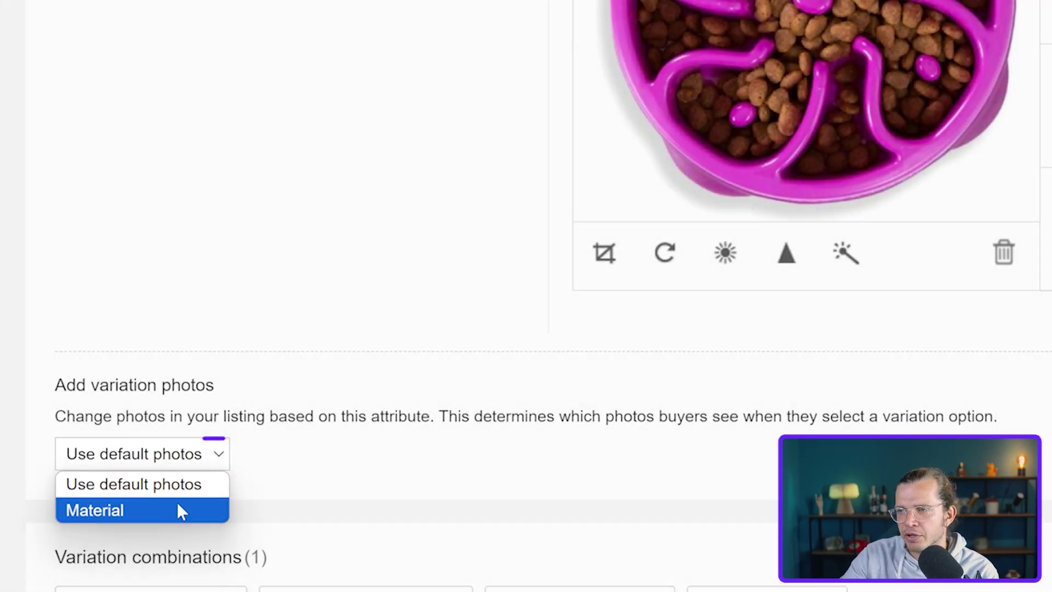
{"action": "left_click", "coordinate": [176, 510]}
{"action": "scroll", "coordinate": [397, 282], "scroll_direction": "down", "scroll_amount": 3}
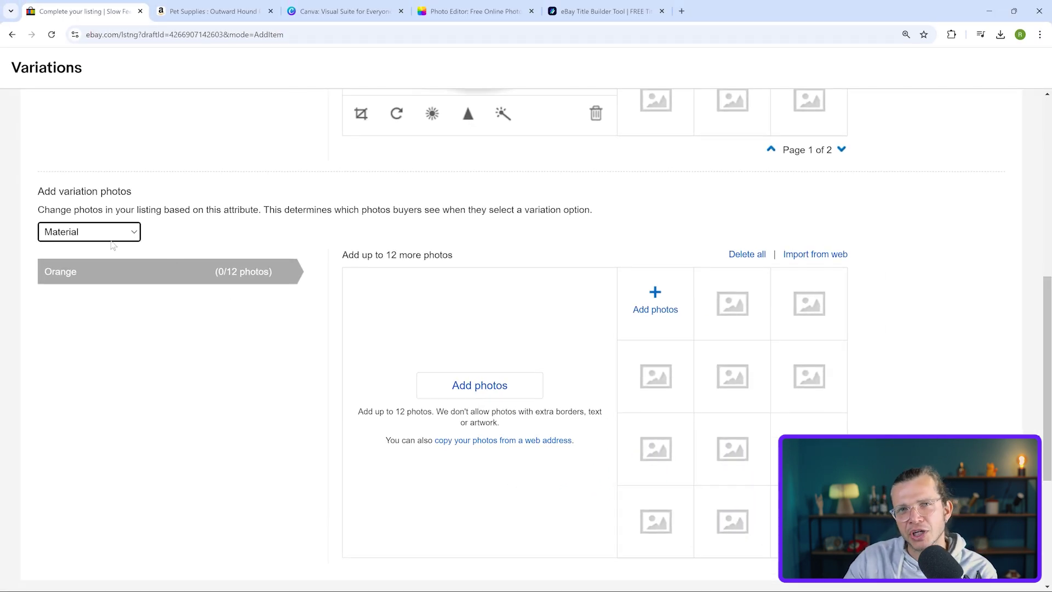
{"action": "left_click", "coordinate": [111, 240]}
{"action": "left_click", "coordinate": [99, 264]}
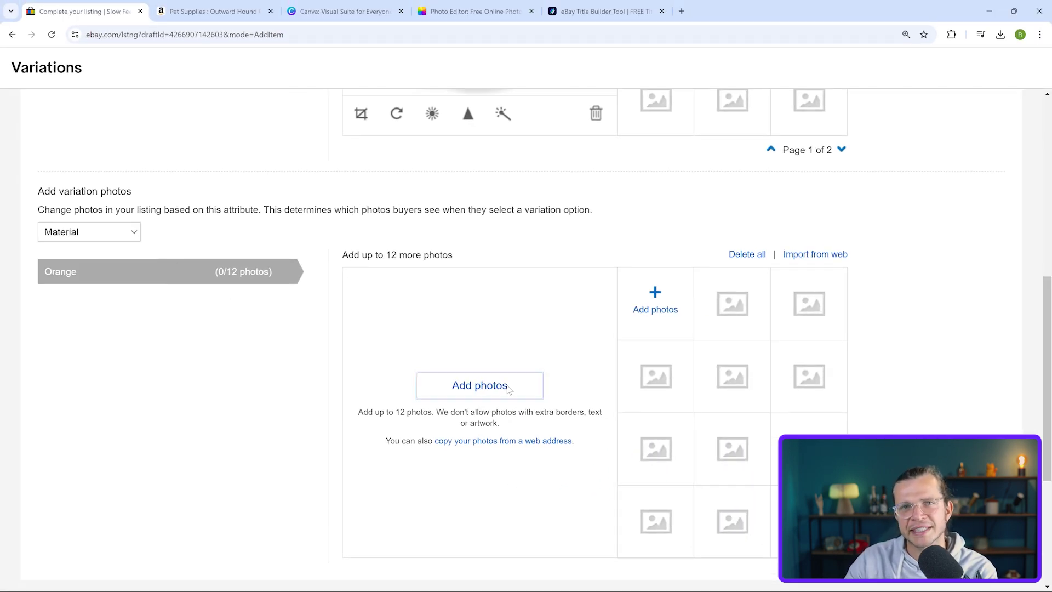
{"action": "left_click", "coordinate": [480, 385]}
{"action": "left_click", "coordinate": [192, 189]}
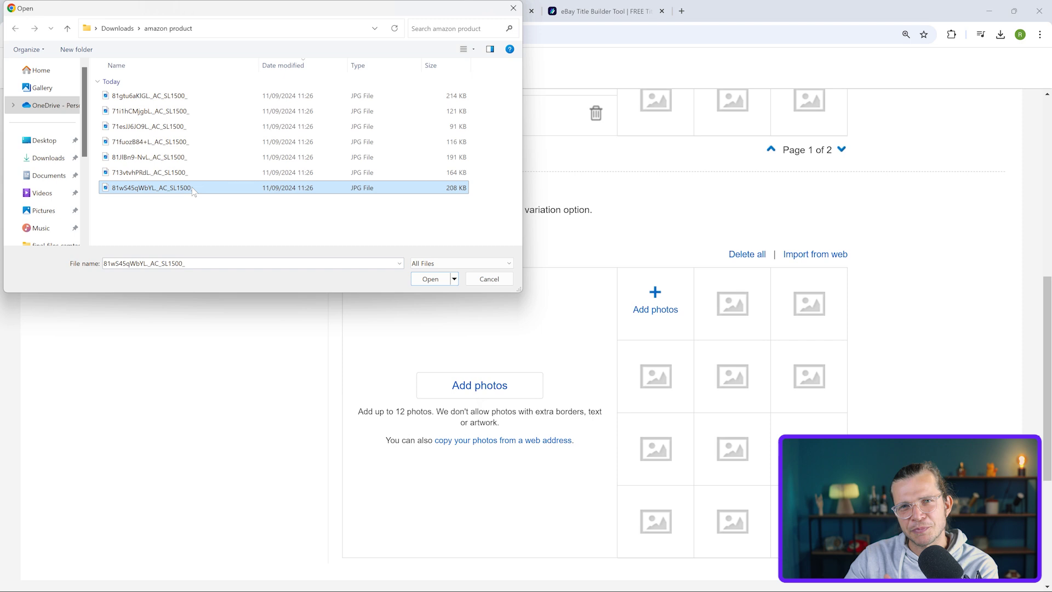
{"action": "left_click", "coordinate": [428, 281]}
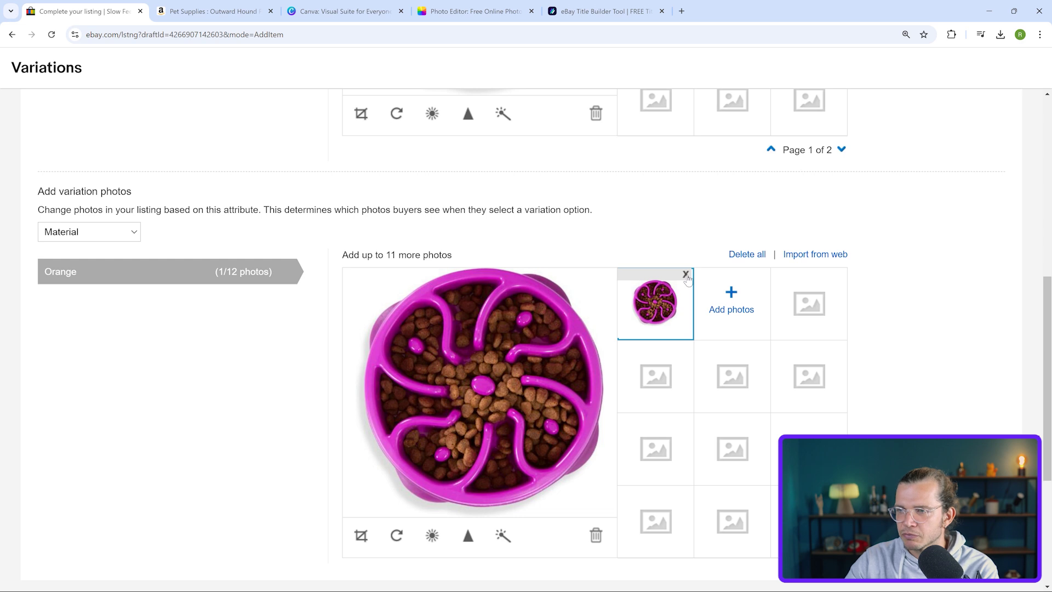
{"action": "left_click", "coordinate": [686, 274]}
Upload all seven JPG photos from the amazon product folder to the Orange variation.
{"action": "left_click", "coordinate": [482, 385]}
{"action": "left_click", "coordinate": [176, 173]}
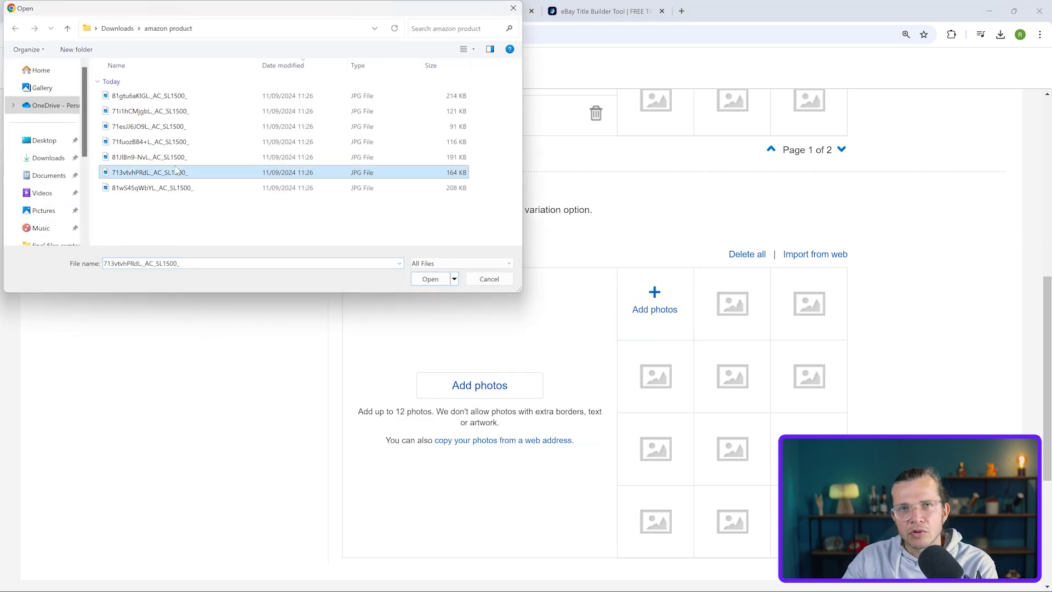
{"action": "left_click_drag", "start_coordinate": [179, 202], "coordinate": [154, 90]}
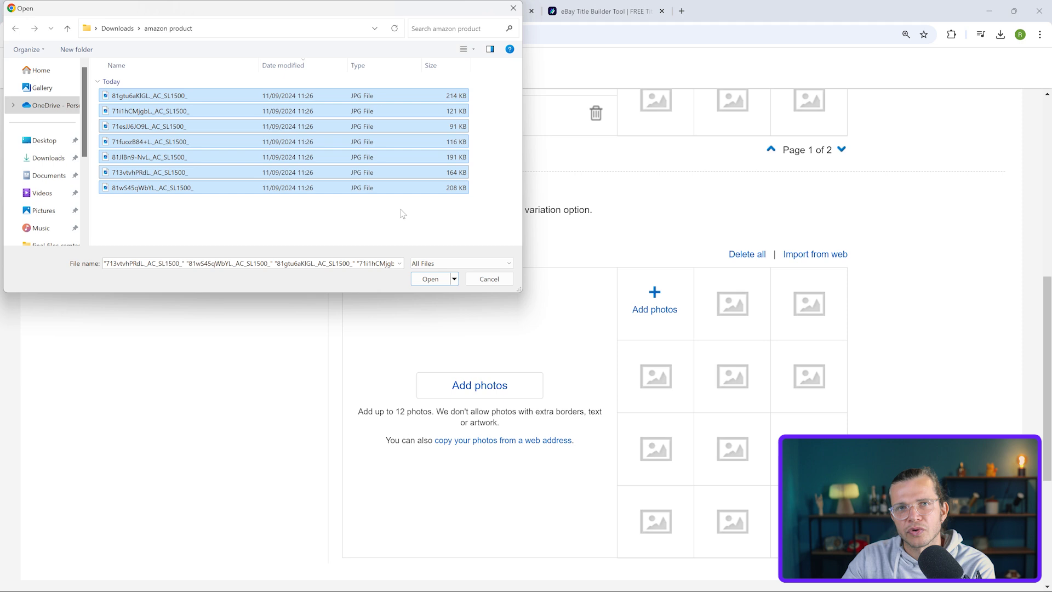
{"action": "left_click", "coordinate": [430, 279]}
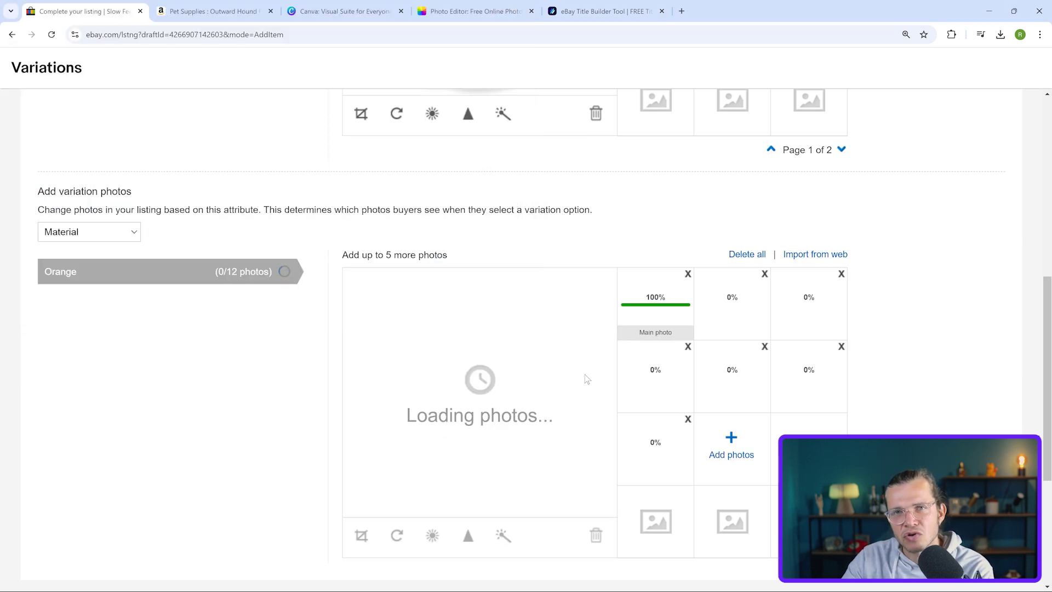
Remove all the Orange variation's photos except the main photo of the orange spiral bowl.
{"action": "left_click", "coordinate": [764, 274]}
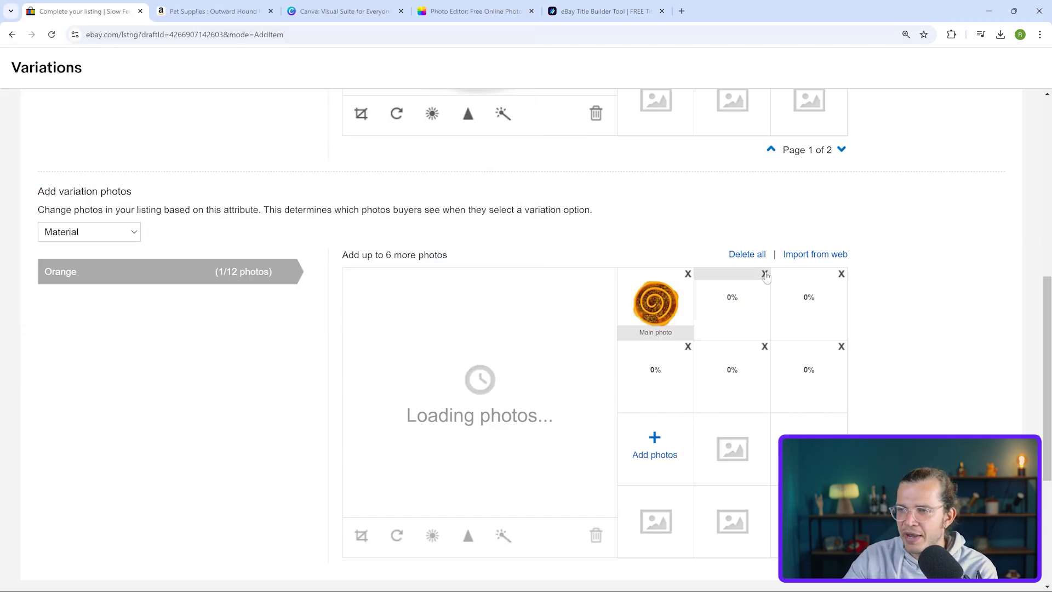
{"action": "left_click", "coordinate": [765, 273]}
{"action": "left_click", "coordinate": [765, 274]}
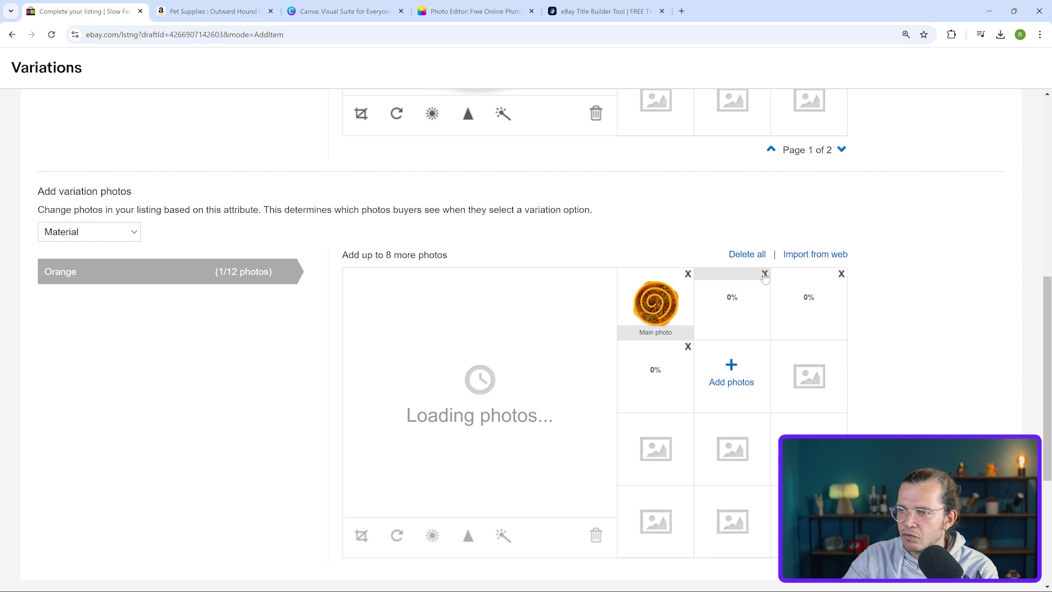
{"action": "left_click", "coordinate": [764, 274]}
{"action": "left_click", "coordinate": [765, 274]}
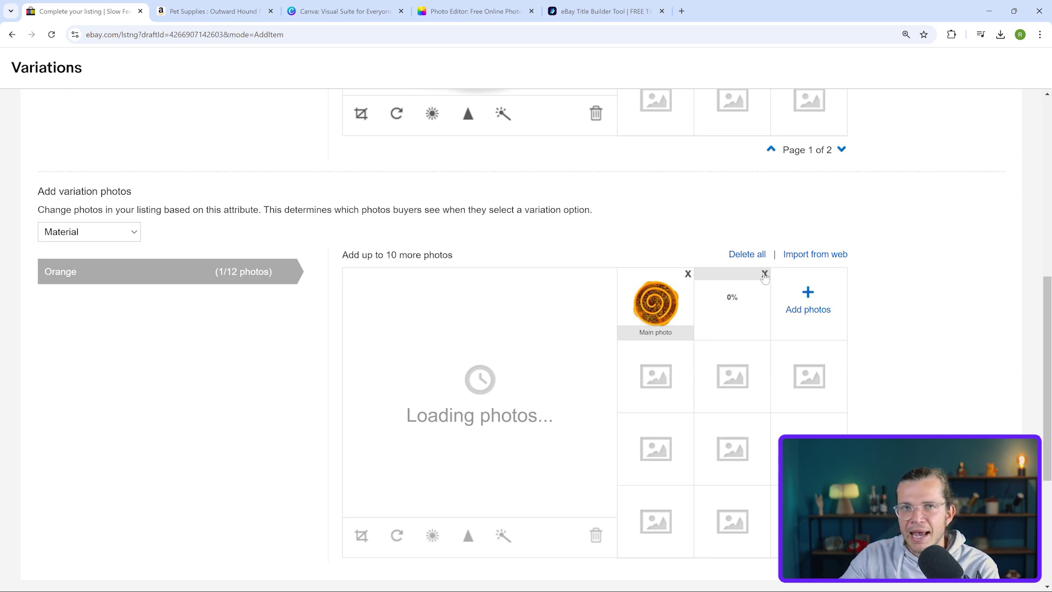
{"action": "left_click", "coordinate": [764, 274]}
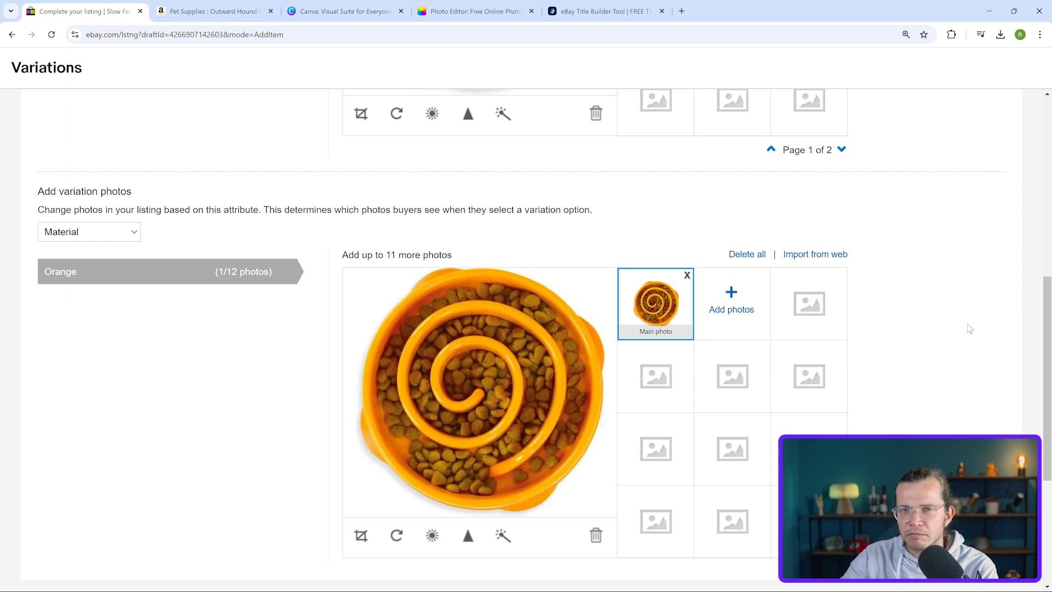
Save the variation combinations and close the variations editor.
{"action": "scroll", "coordinate": [230, 338], "scroll_direction": "down", "scroll_amount": 4}
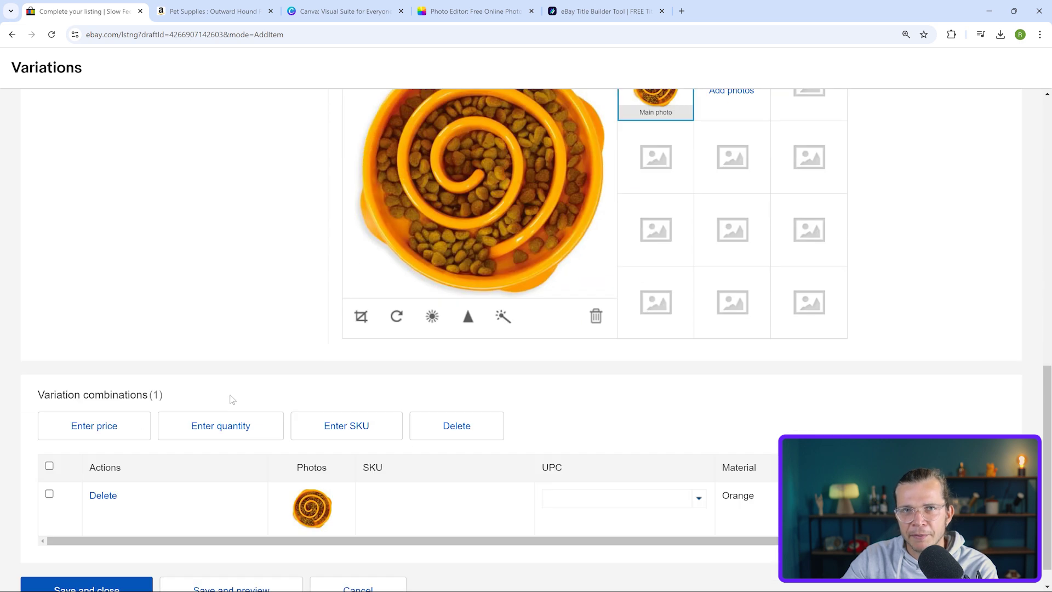
{"action": "scroll", "coordinate": [235, 369], "scroll_direction": "down", "scroll_amount": 1}
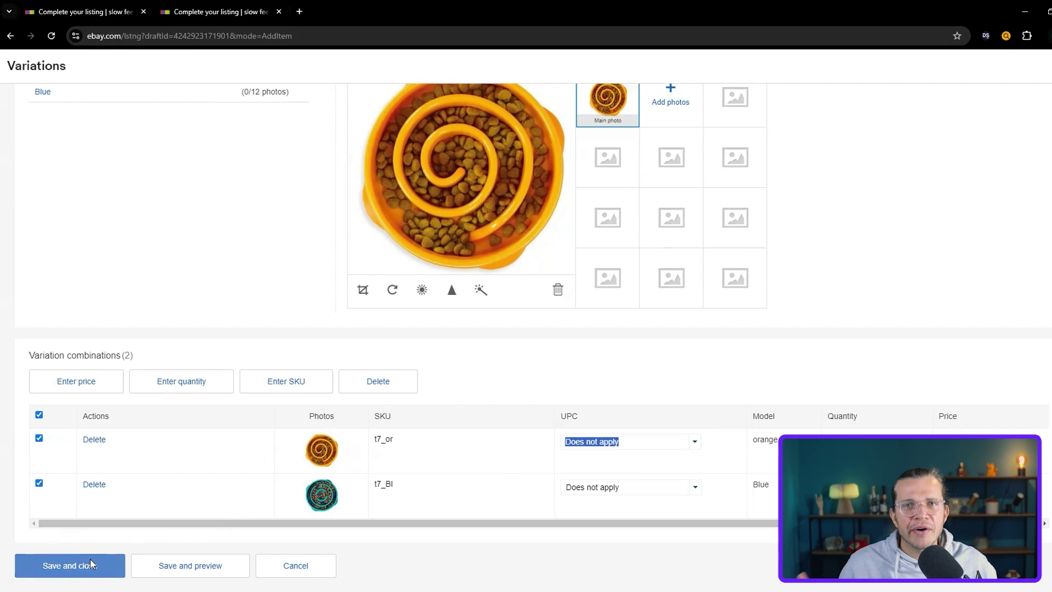
{"action": "left_click", "coordinate": [90, 558]}
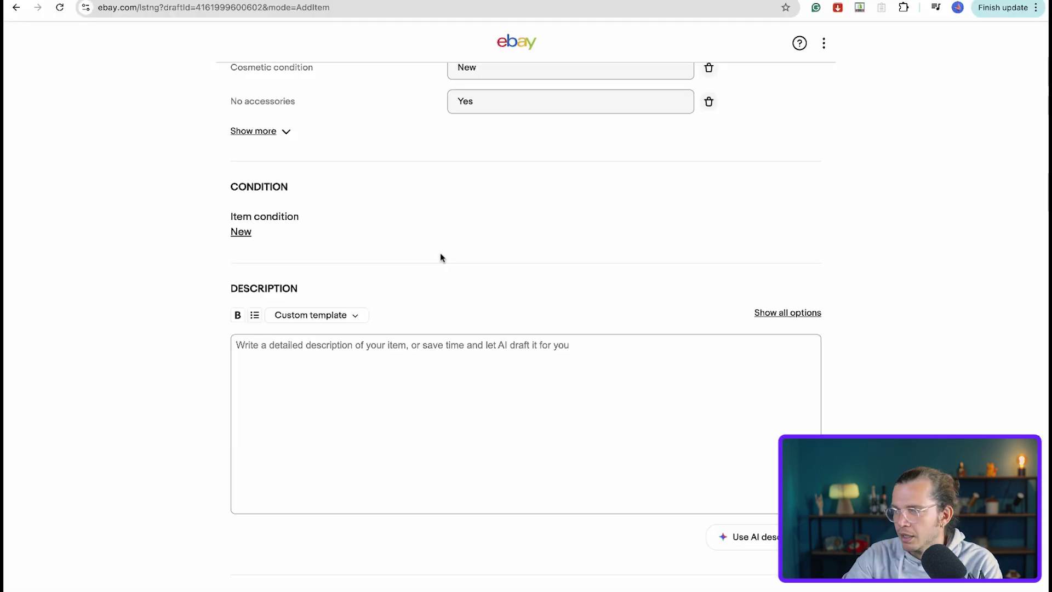
Set the item condition to New and close the condition options.
{"action": "left_click", "coordinate": [239, 233]}
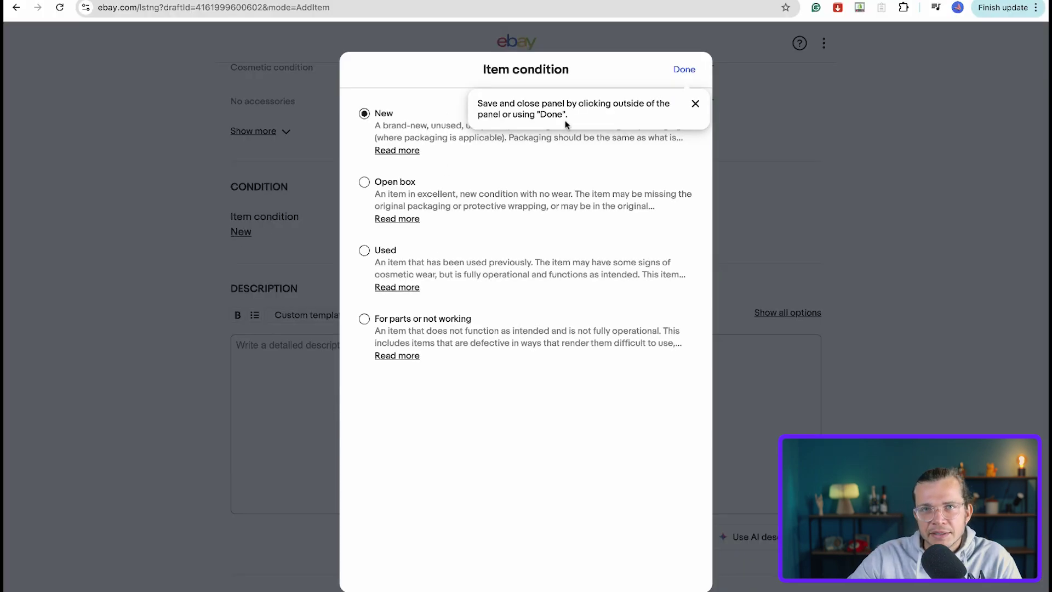
{"action": "left_click", "coordinate": [693, 104]}
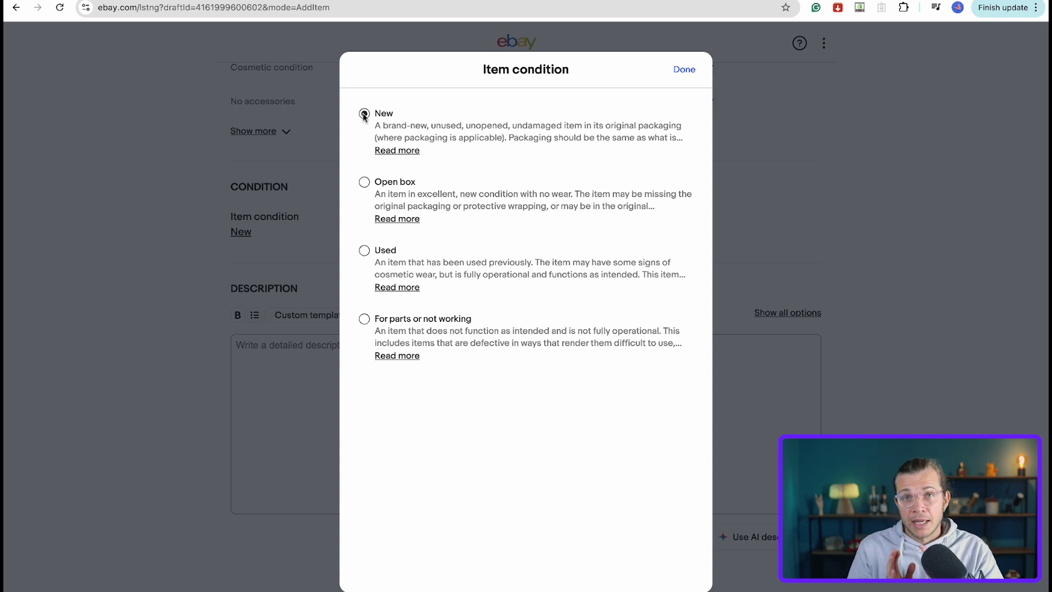
{"action": "left_click", "coordinate": [682, 70]}
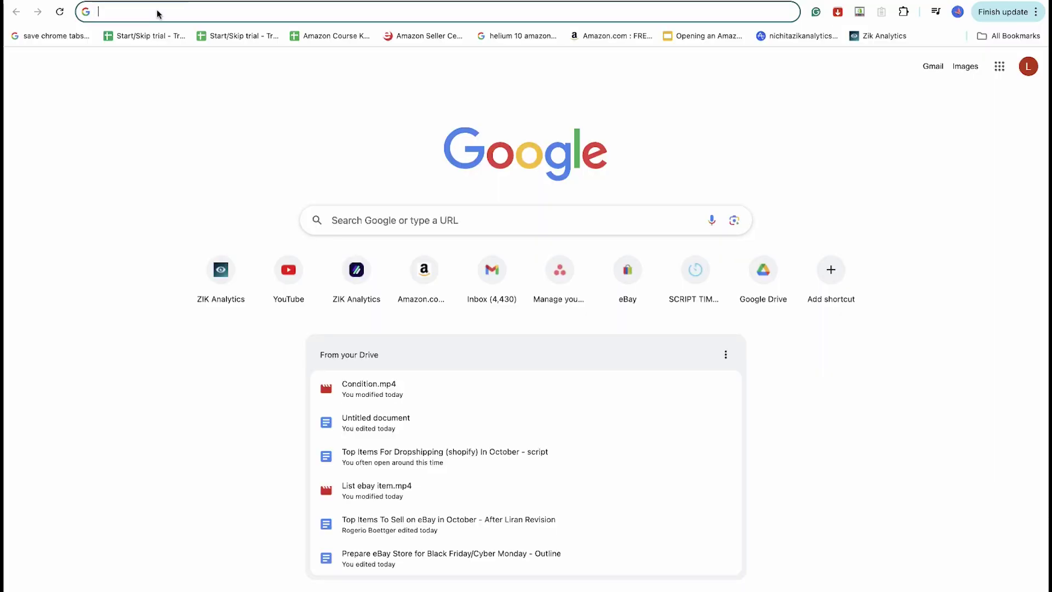
Open ChatGPT and copy all the About this item bullet points from the Amazon slow feeder bowl page.
{"action": "type", "text": "chat"}
{"action": "key", "text": "Return"}
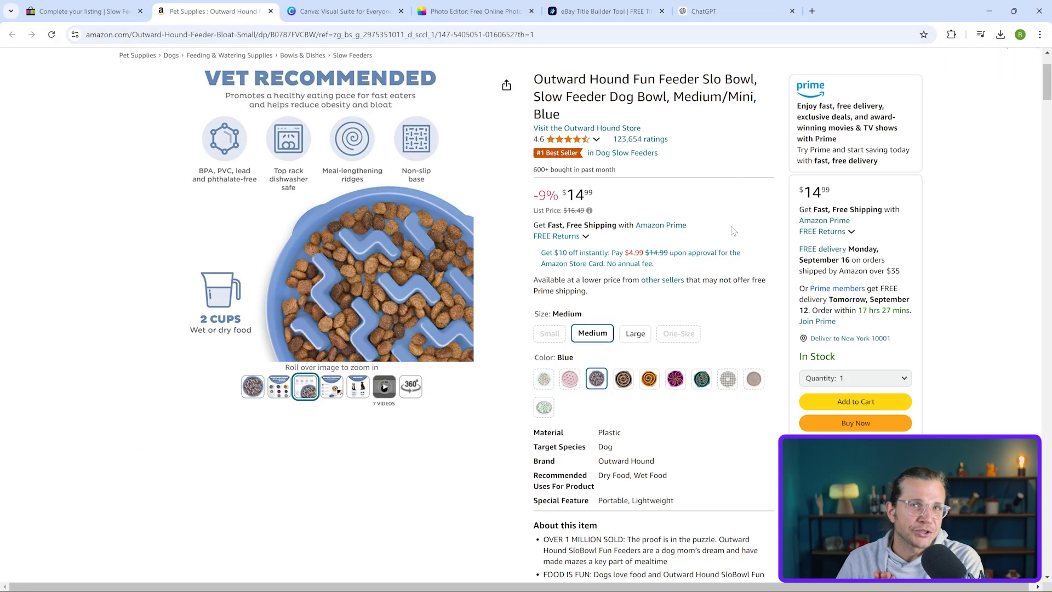
{"action": "scroll", "coordinate": [637, 275], "scroll_direction": "down", "scroll_amount": 5}
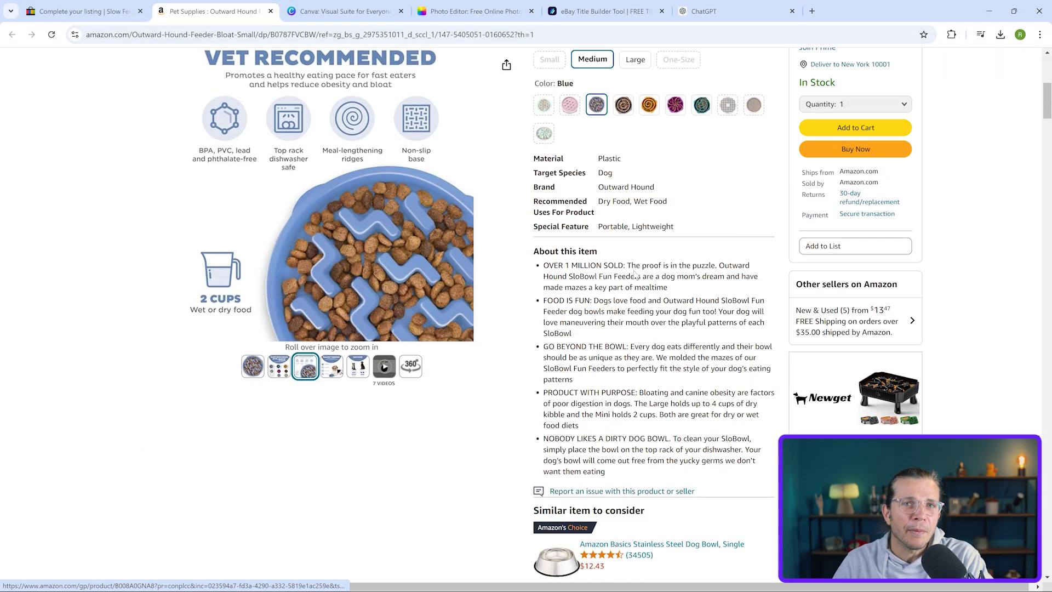
{"action": "left_click_drag", "start_coordinate": [624, 479], "coordinate": [545, 261]}
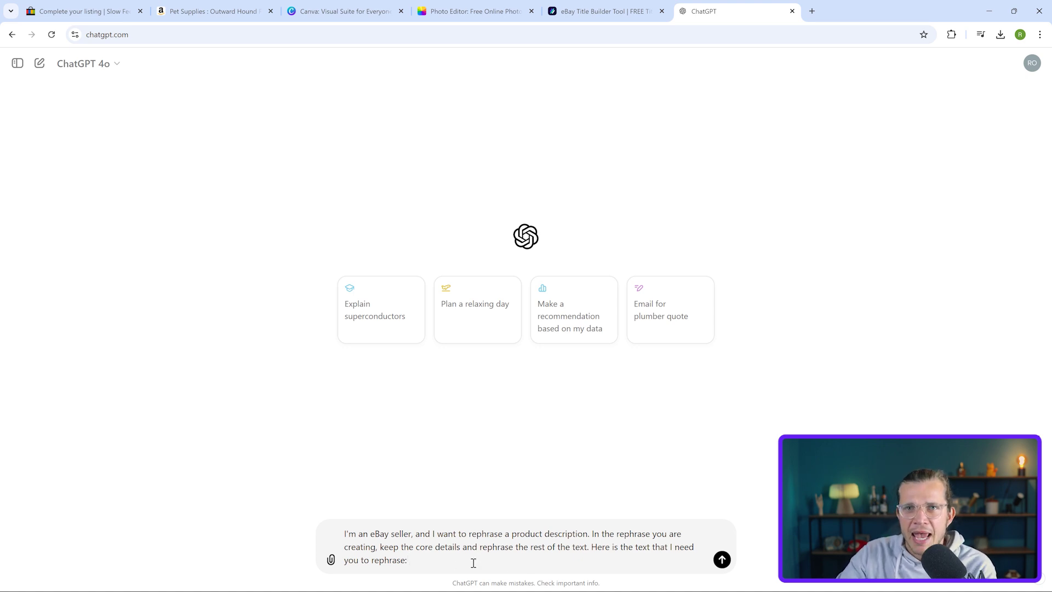
{"action": "left_click_drag", "start_coordinate": [427, 558], "coordinate": [321, 530]}
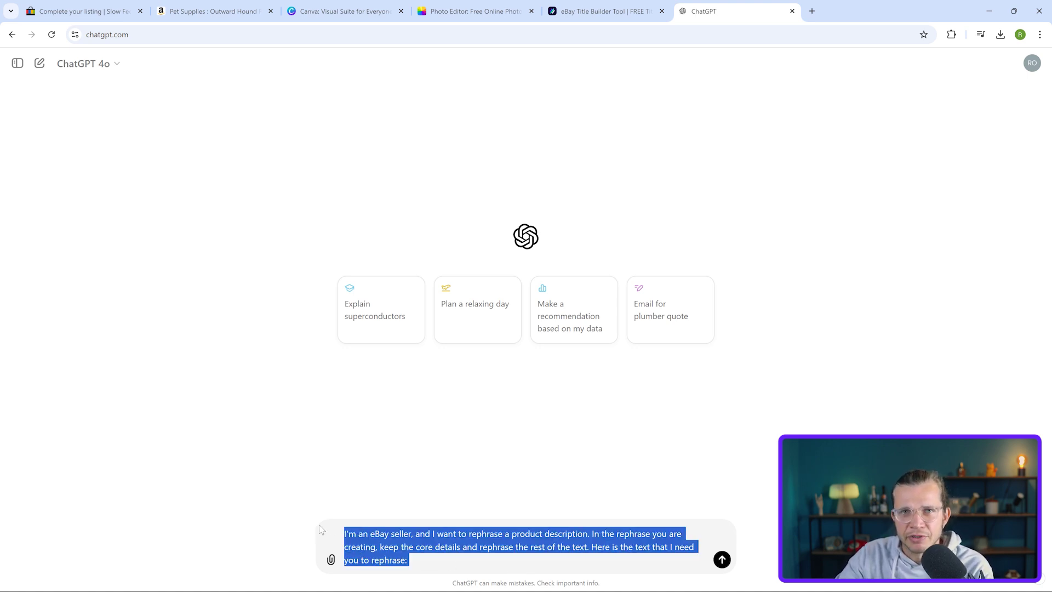
{"action": "left_click", "coordinate": [368, 535]}
{"action": "left_click_drag", "start_coordinate": [426, 541], "coordinate": [460, 534]}
{"action": "left_click", "coordinate": [520, 534]}
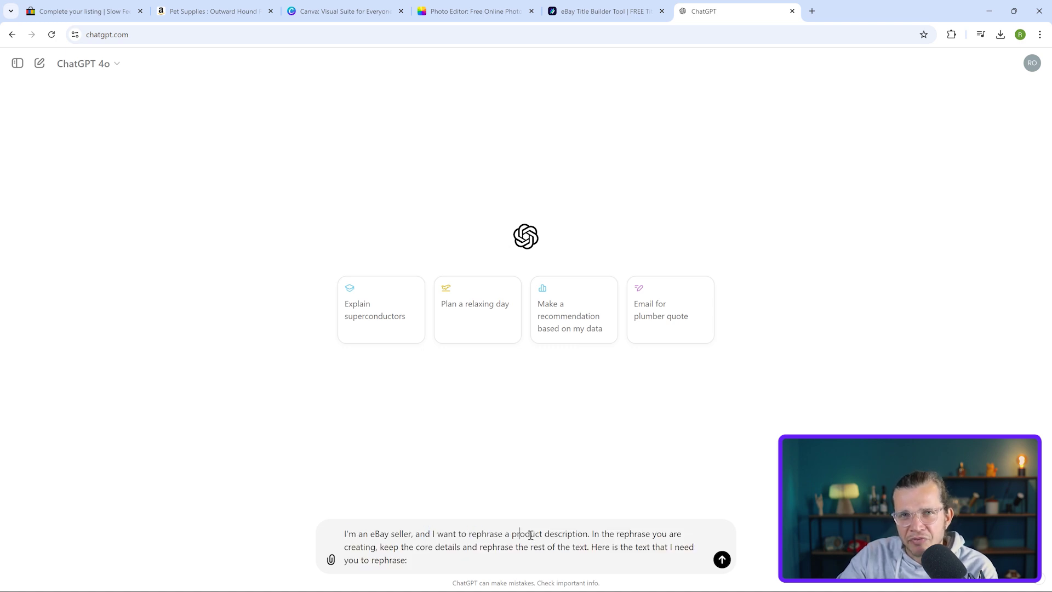
{"action": "mouse_move", "coordinate": [608, 532]}
{"action": "left_mouse_down"}
{"action": "mouse_move", "coordinate": [399, 546]}
{"action": "mouse_move", "coordinate": [615, 547]}
{"action": "left_mouse_up"}
Paste the copied Amazon bullet points after the rephrasing instructions in the ChatGPT prompt and check the pasted text.
{"action": "left_click", "coordinate": [500, 561]}
{"action": "key", "text": "ctrl+v"}
{"action": "scroll", "coordinate": [502, 563], "scroll_direction": "down", "scroll_amount": 3}
{"action": "scroll", "coordinate": [516, 485], "scroll_direction": "up", "scroll_amount": 3}
{"action": "left_click_drag", "start_coordinate": [416, 473], "coordinate": [354, 459]}
{"action": "scroll", "coordinate": [471, 517], "scroll_direction": "down", "scroll_amount": 3}
{"action": "left_click", "coordinate": [459, 548]}
Copy the product details table from the Amazon page, down to Specific Uses for Product, into the ChatGPT prompt.
{"action": "left_click", "coordinate": [213, 11]}
{"action": "scroll", "coordinate": [105, 262], "scroll_direction": "up", "scroll_amount": 2}
{"action": "left_click_drag", "start_coordinate": [136, 242], "coordinate": [435, 499]}
{"action": "scroll", "coordinate": [424, 476], "scroll_direction": "down", "scroll_amount": 5}
{"action": "key", "text": "ctrl+Tab"}
{"action": "key", "text": "ctrl+Tab"}
{"action": "key", "text": "ctrl+Tab"}
{"action": "key", "text": "ctrl+Tab"}
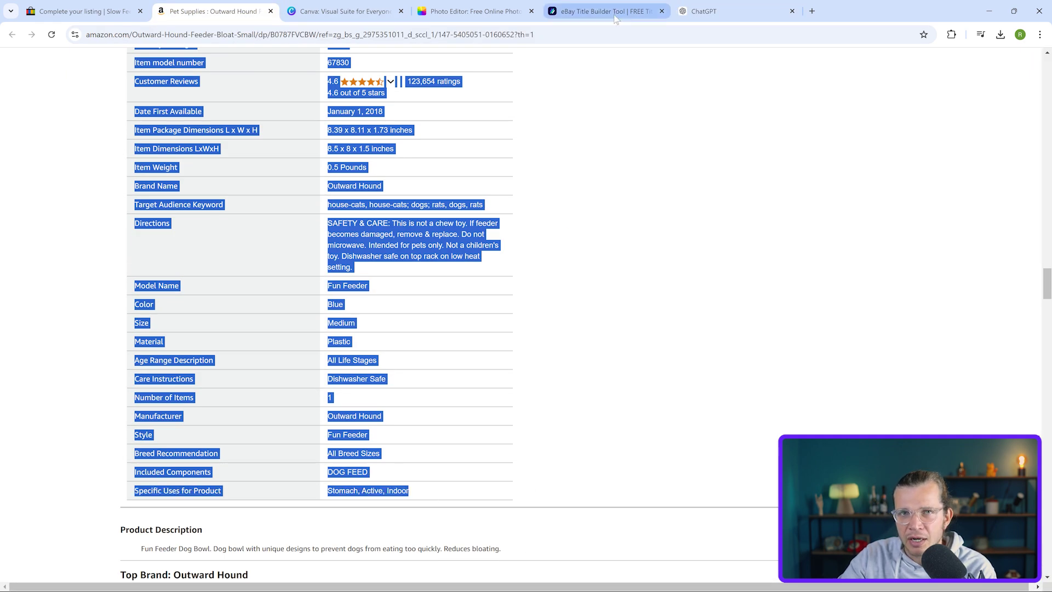
Add the Amazon Product Description sentence below the product details in the ChatGPT prompt, separated by a blank line, and submit the prompt.
{"action": "left_click", "coordinate": [213, 11]}
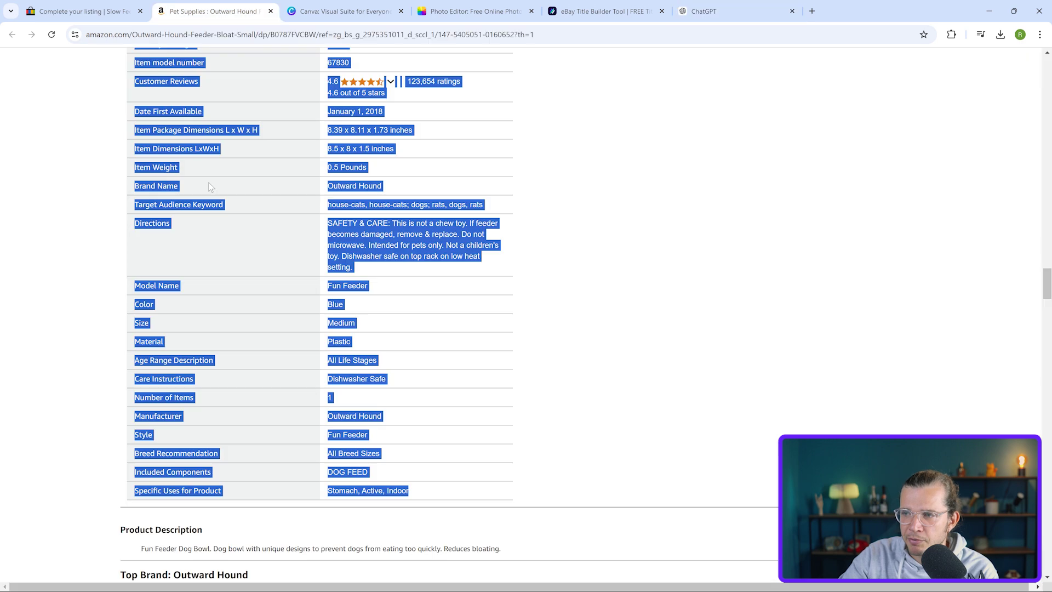
{"action": "scroll", "coordinate": [219, 438], "scroll_direction": "down", "scroll_amount": 2}
{"action": "triple_click", "coordinate": [211, 436]}
{"action": "key", "text": "ctrl+c"}
{"action": "left_click", "coordinate": [707, 11]}
{"action": "scroll", "coordinate": [499, 526], "scroll_direction": "down", "scroll_amount": 7}
{"action": "left_click", "coordinate": [538, 541]}
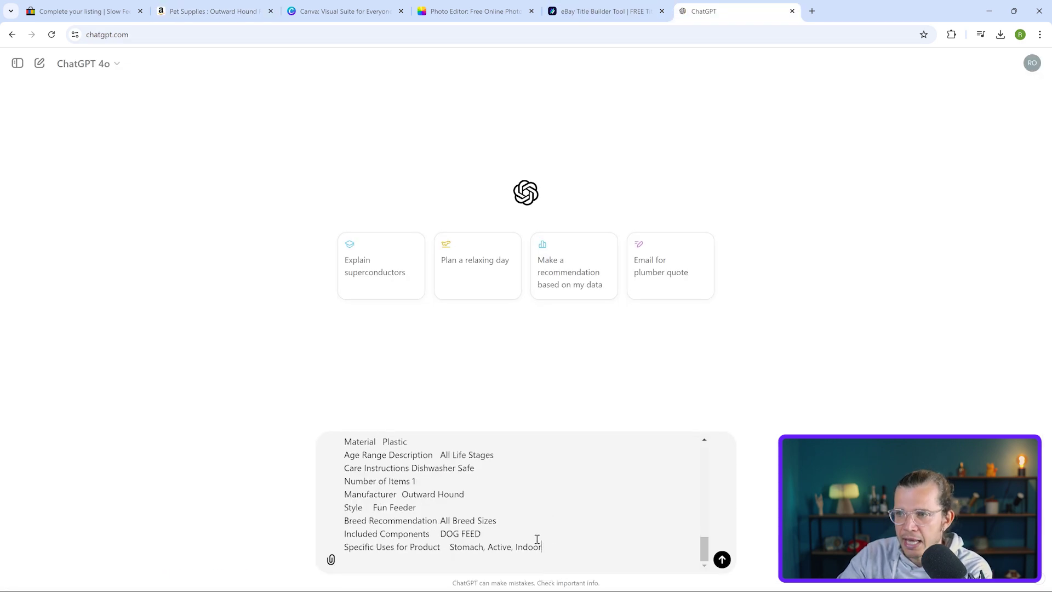
{"action": "key", "text": "shift+Return"}
{"action": "key", "text": "shift+Return"}
{"action": "key", "text": "ctrl+v"}
{"action": "key", "text": "Return"}
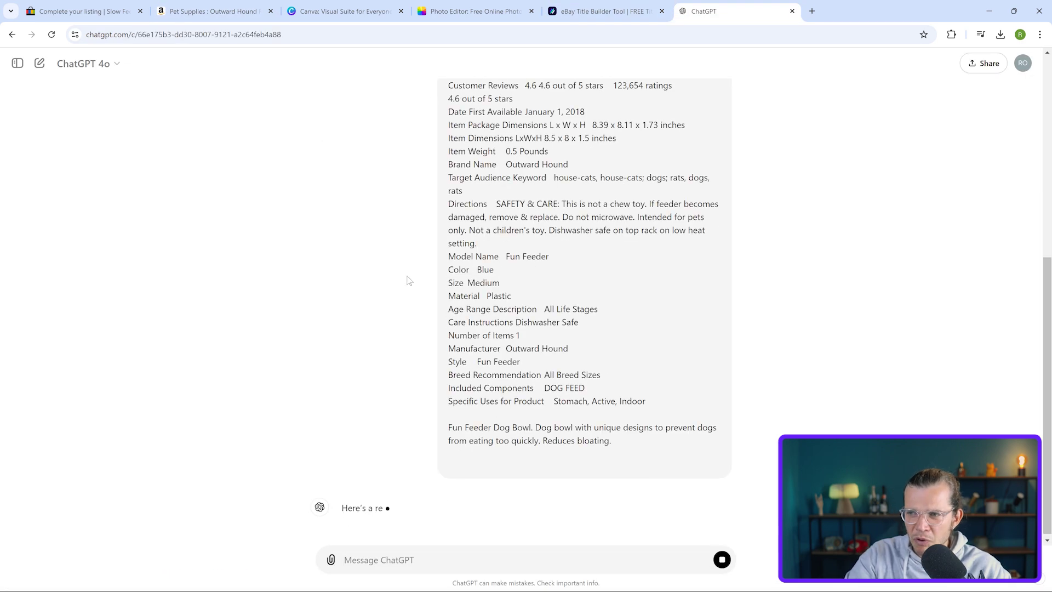